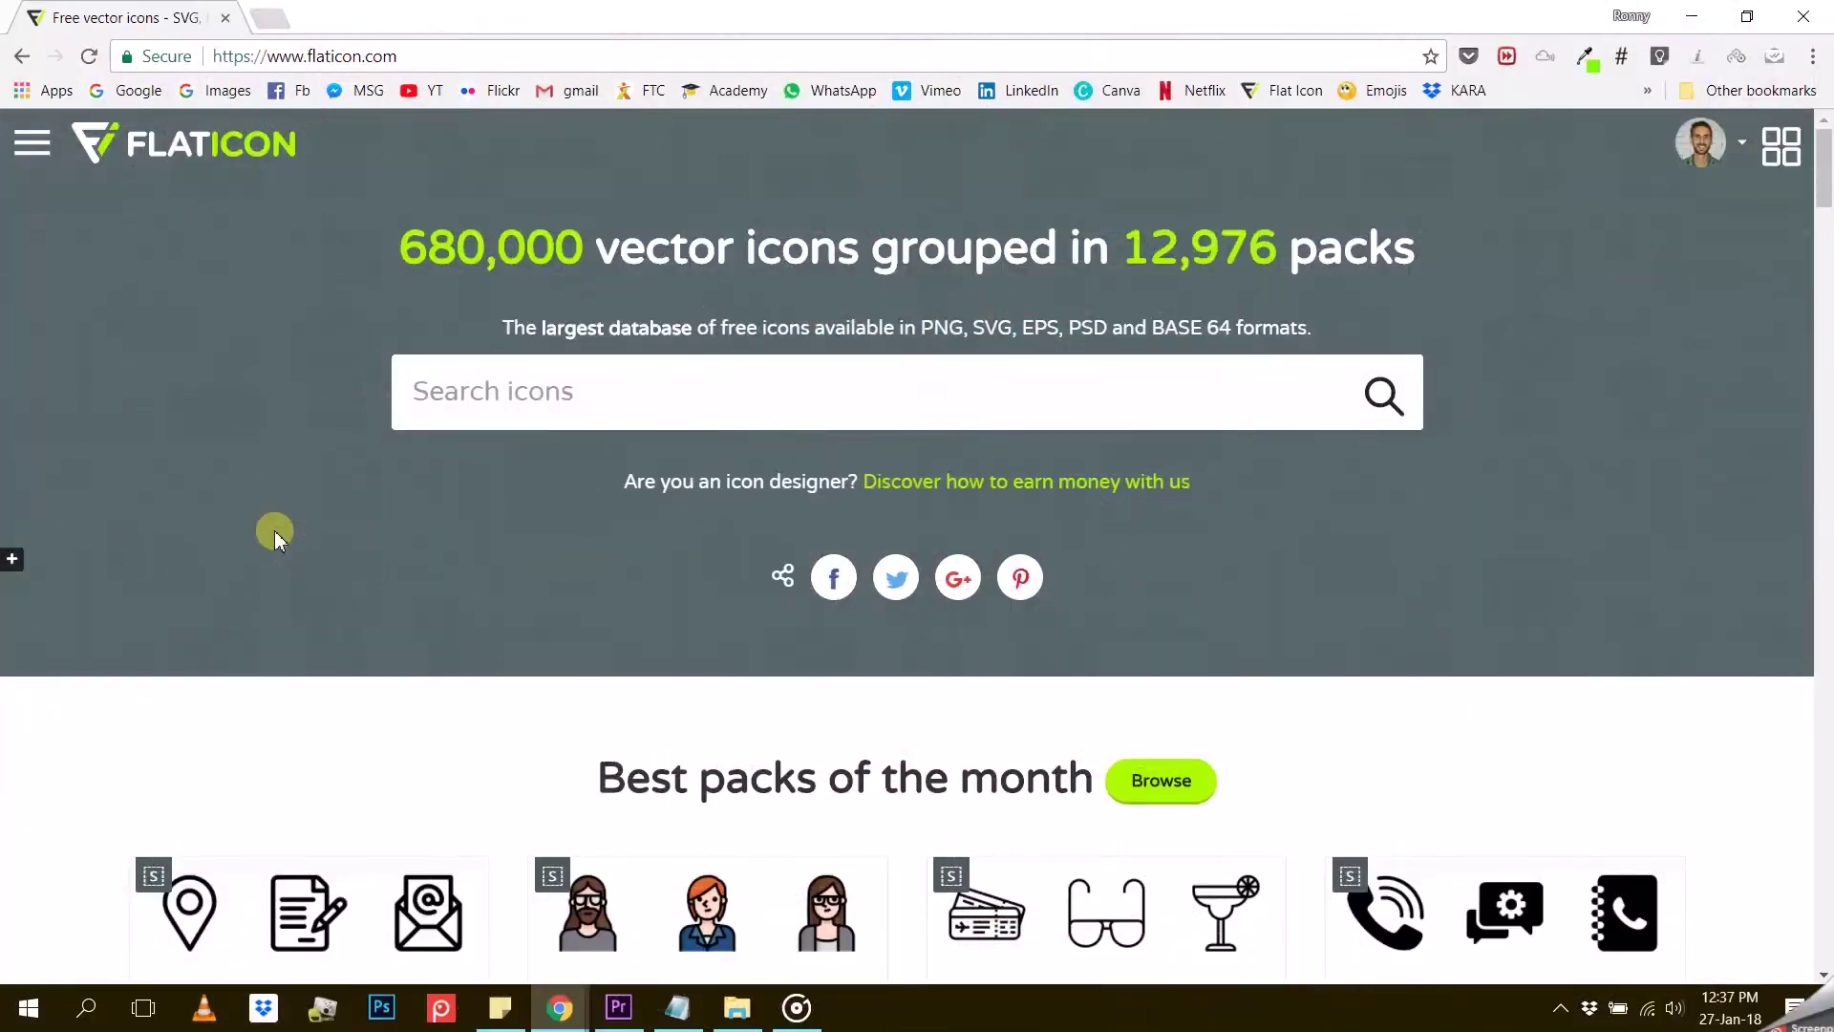
Step: Search Flaticon for 'farmer' and switch the results to icon packs
left_click(565, 398)
type("farmer")
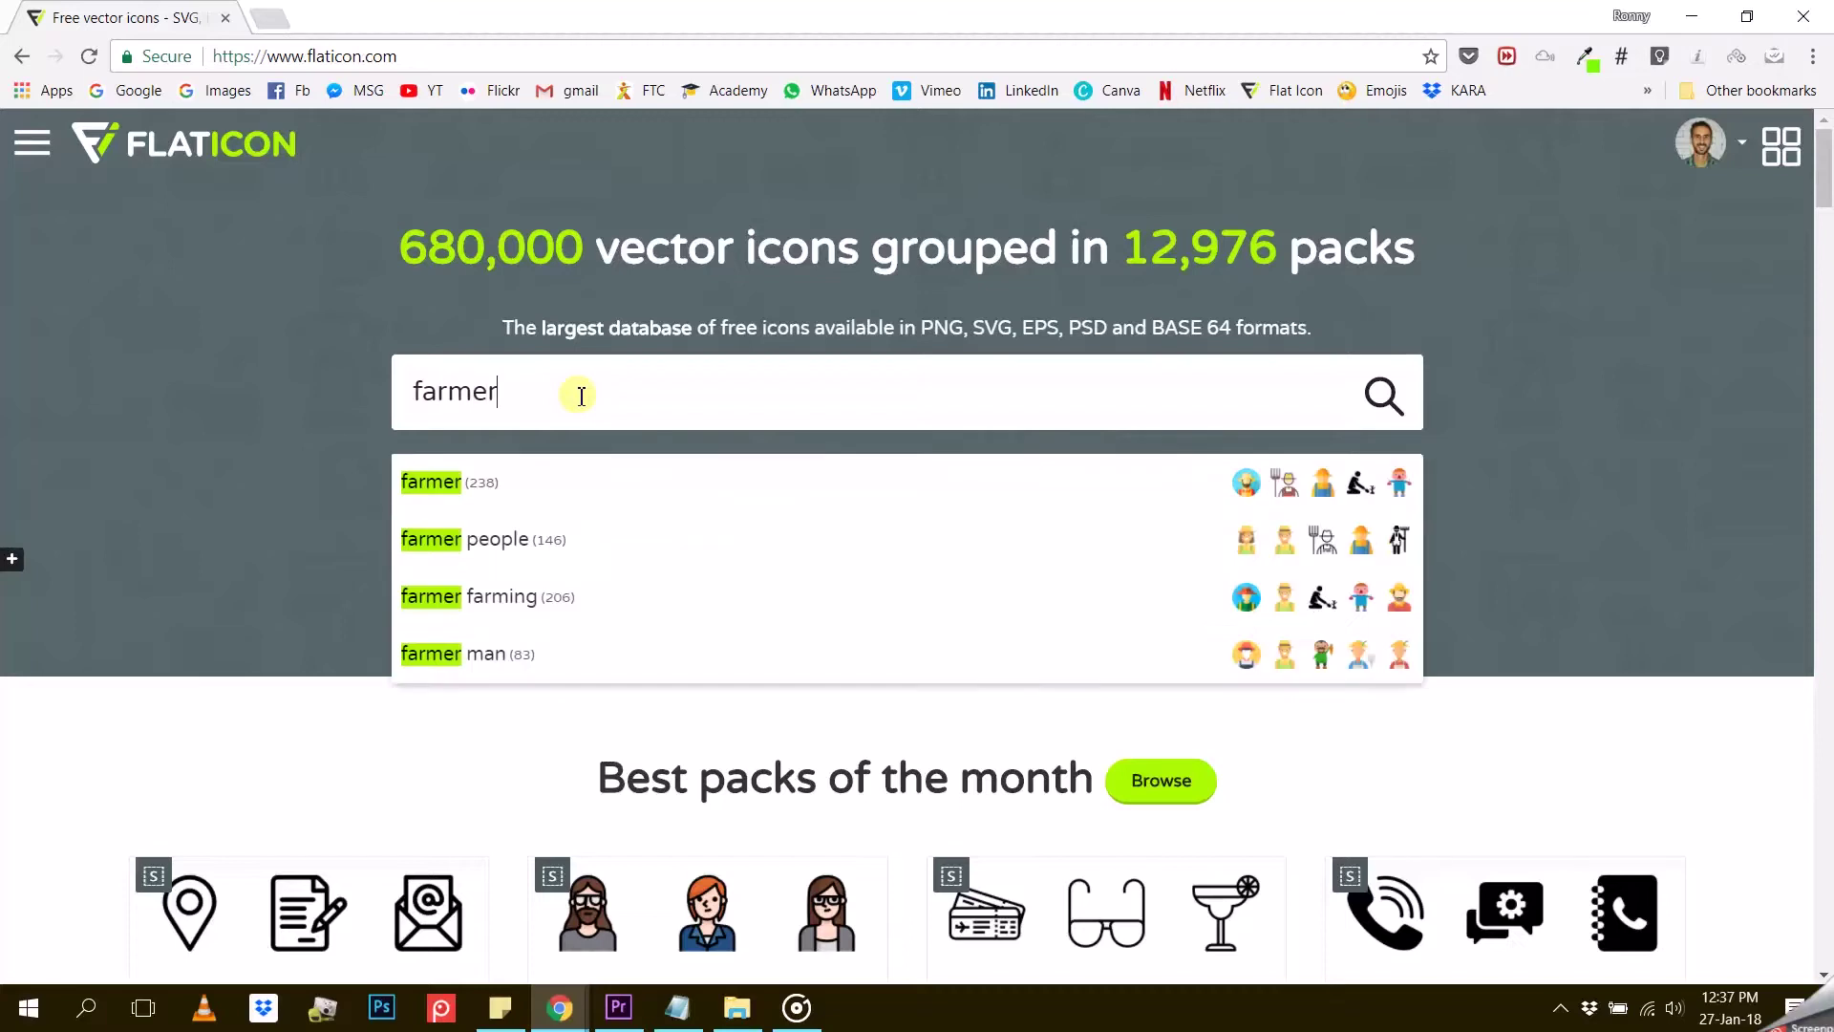
key("Return")
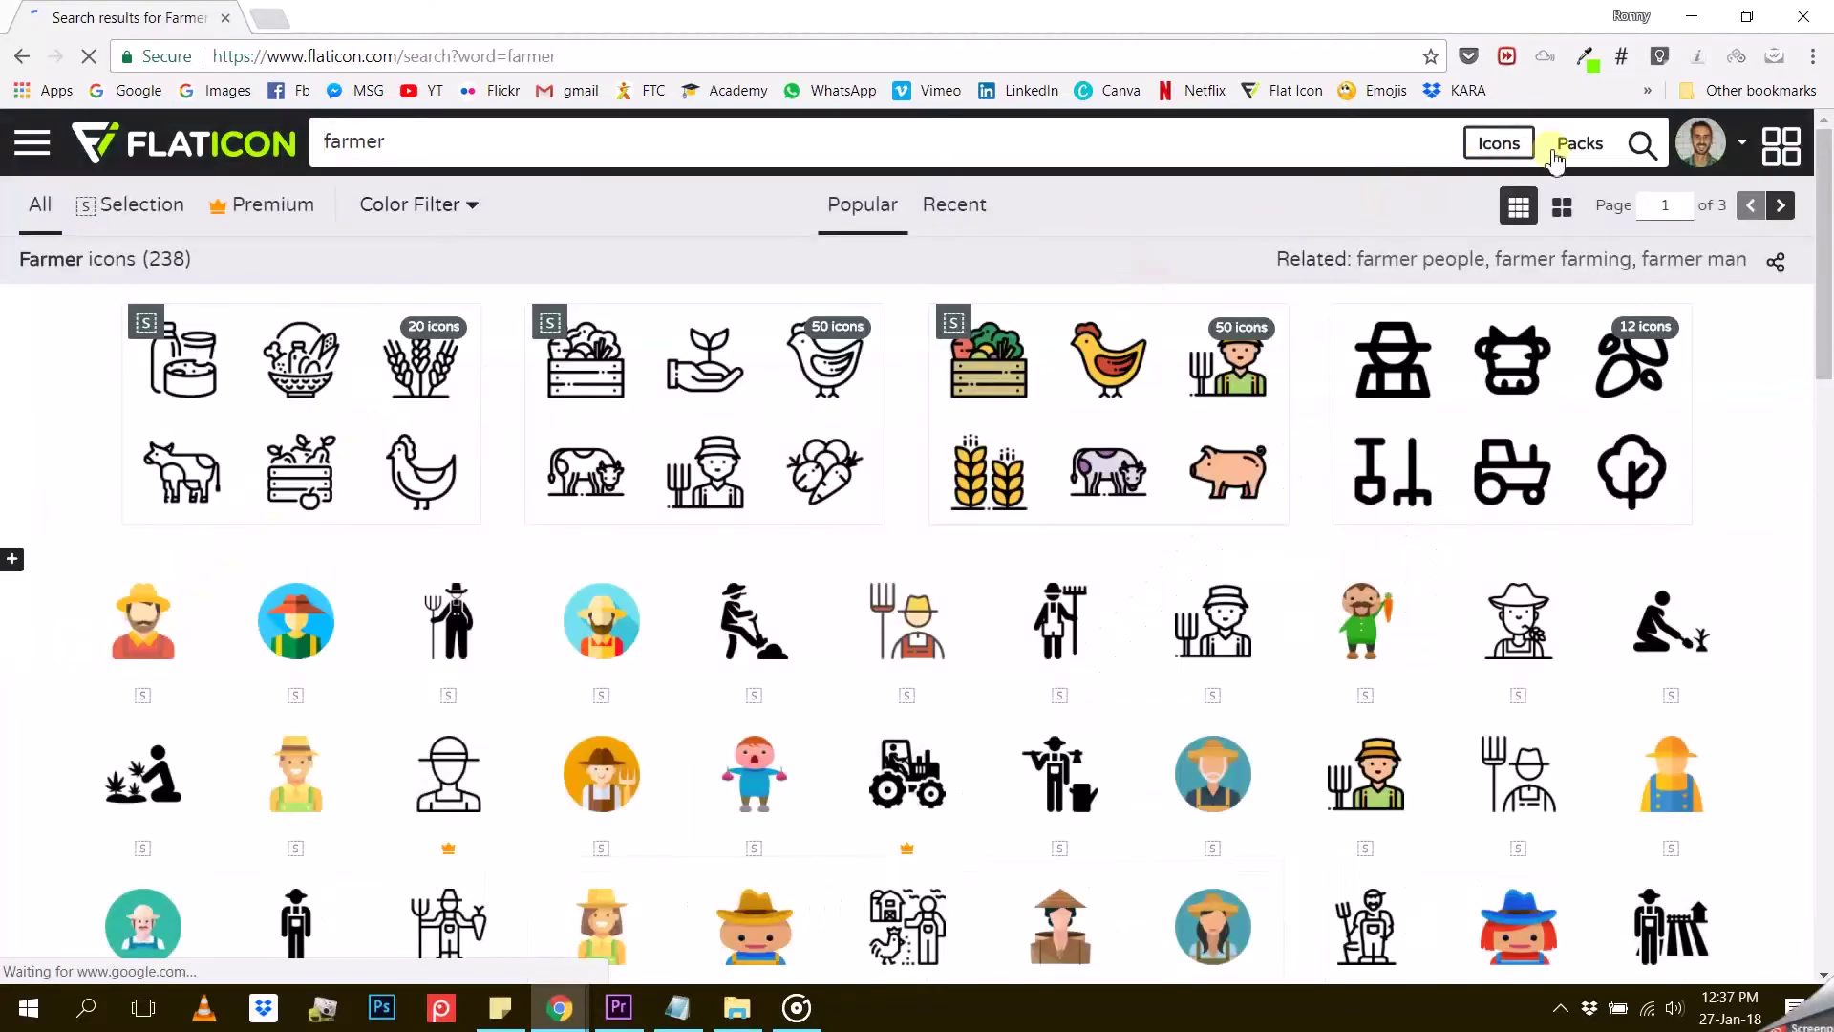
left_click(1566, 149)
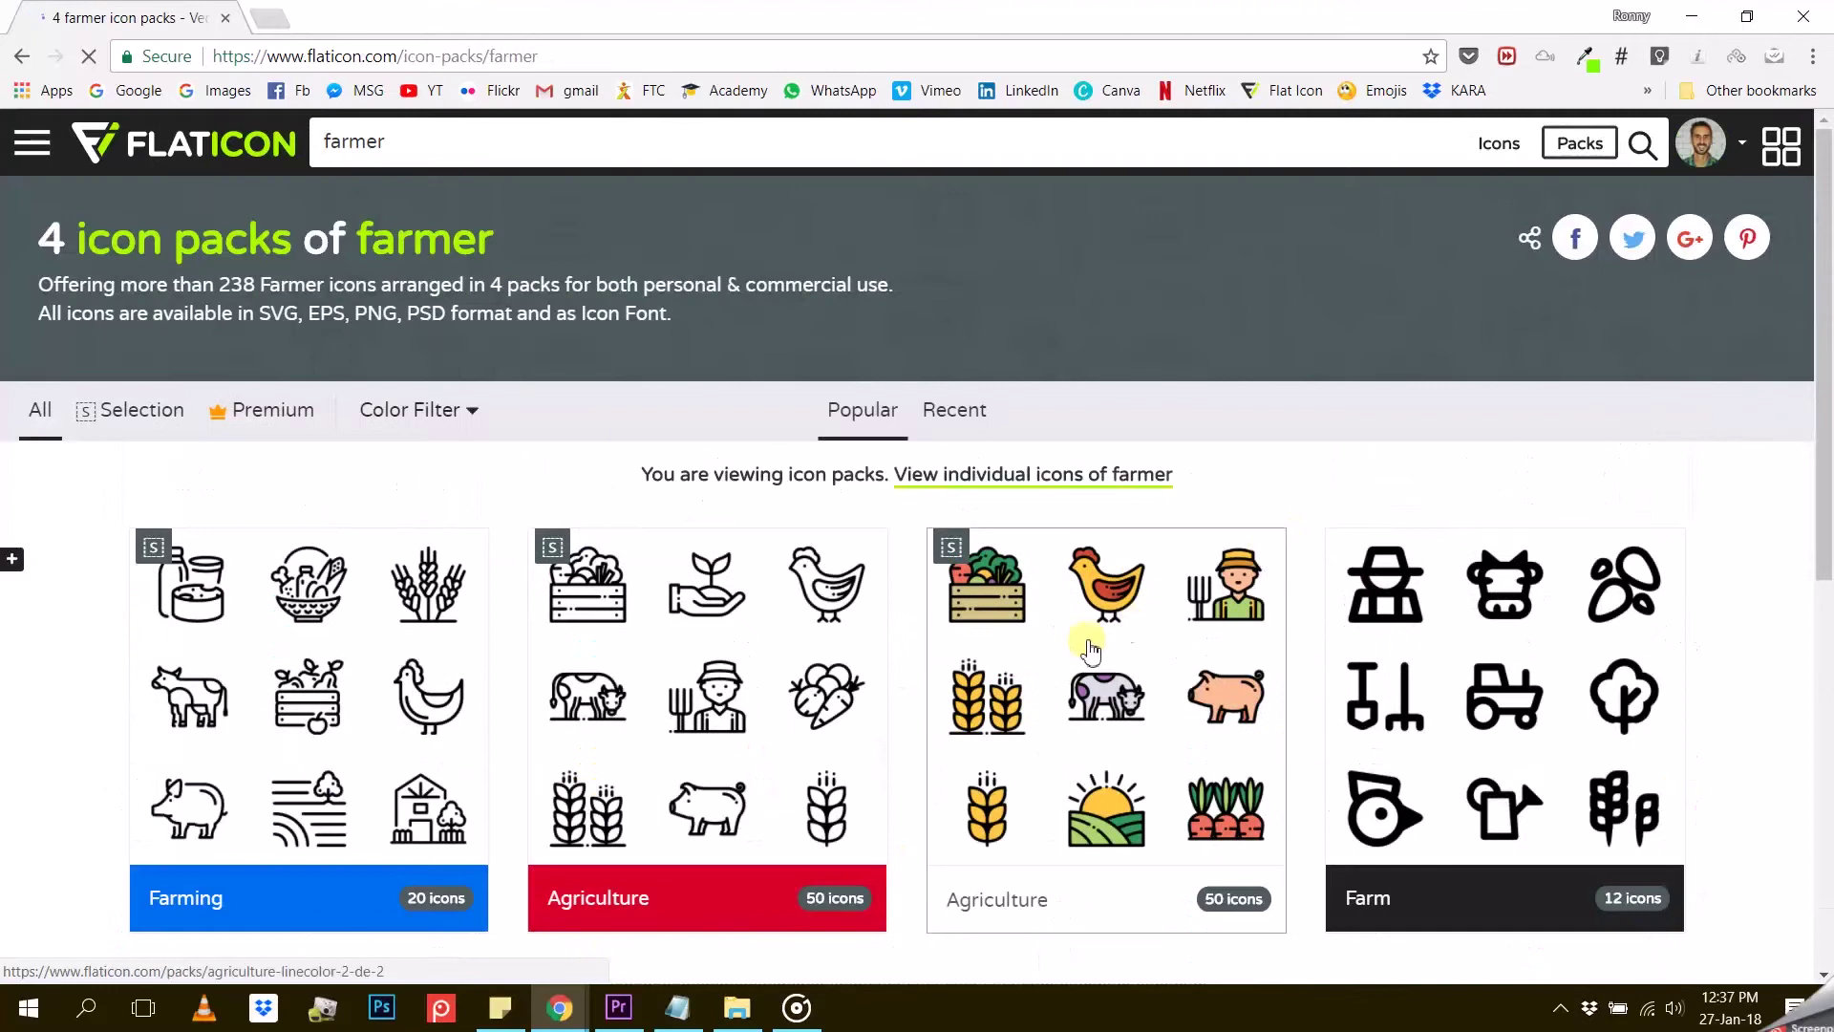
scroll(1084, 659, "down", 3)
Step: Open the coloured Agriculture pack and switch it to the black-outline Lineal style
left_click(1167, 475)
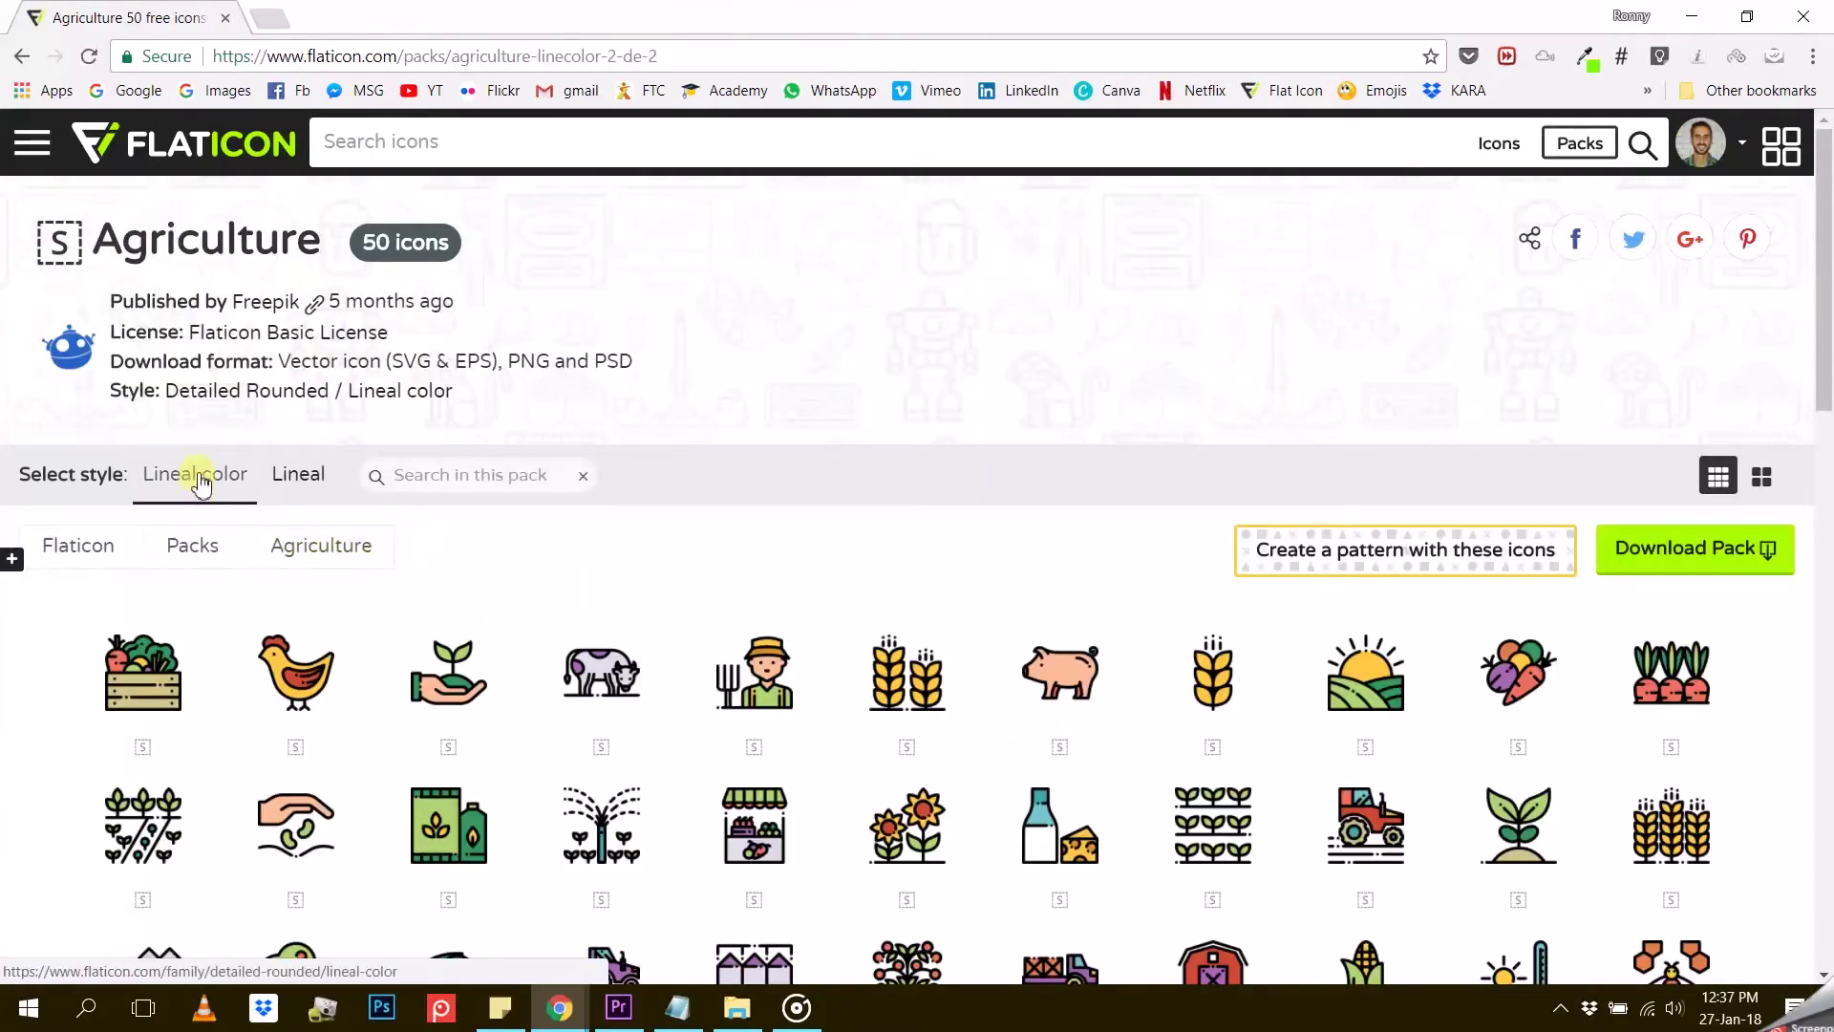
scroll(299, 482, "down", 1)
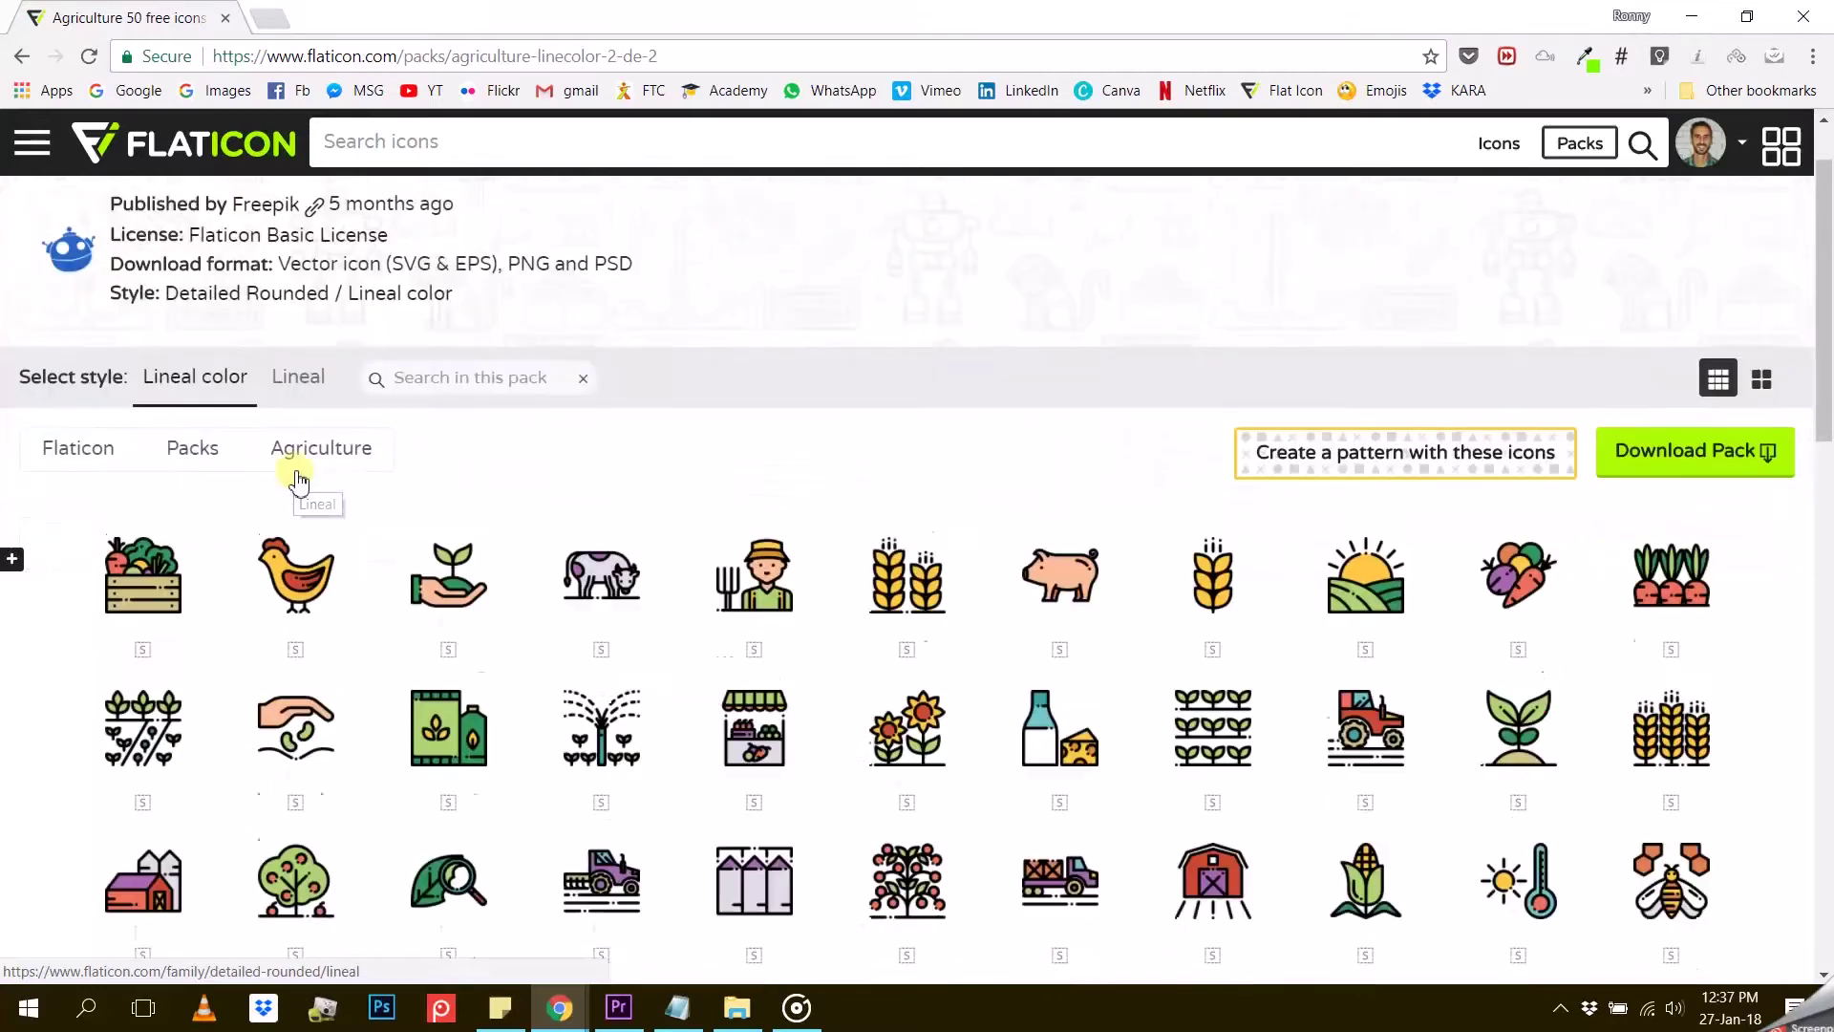
left_click(292, 359)
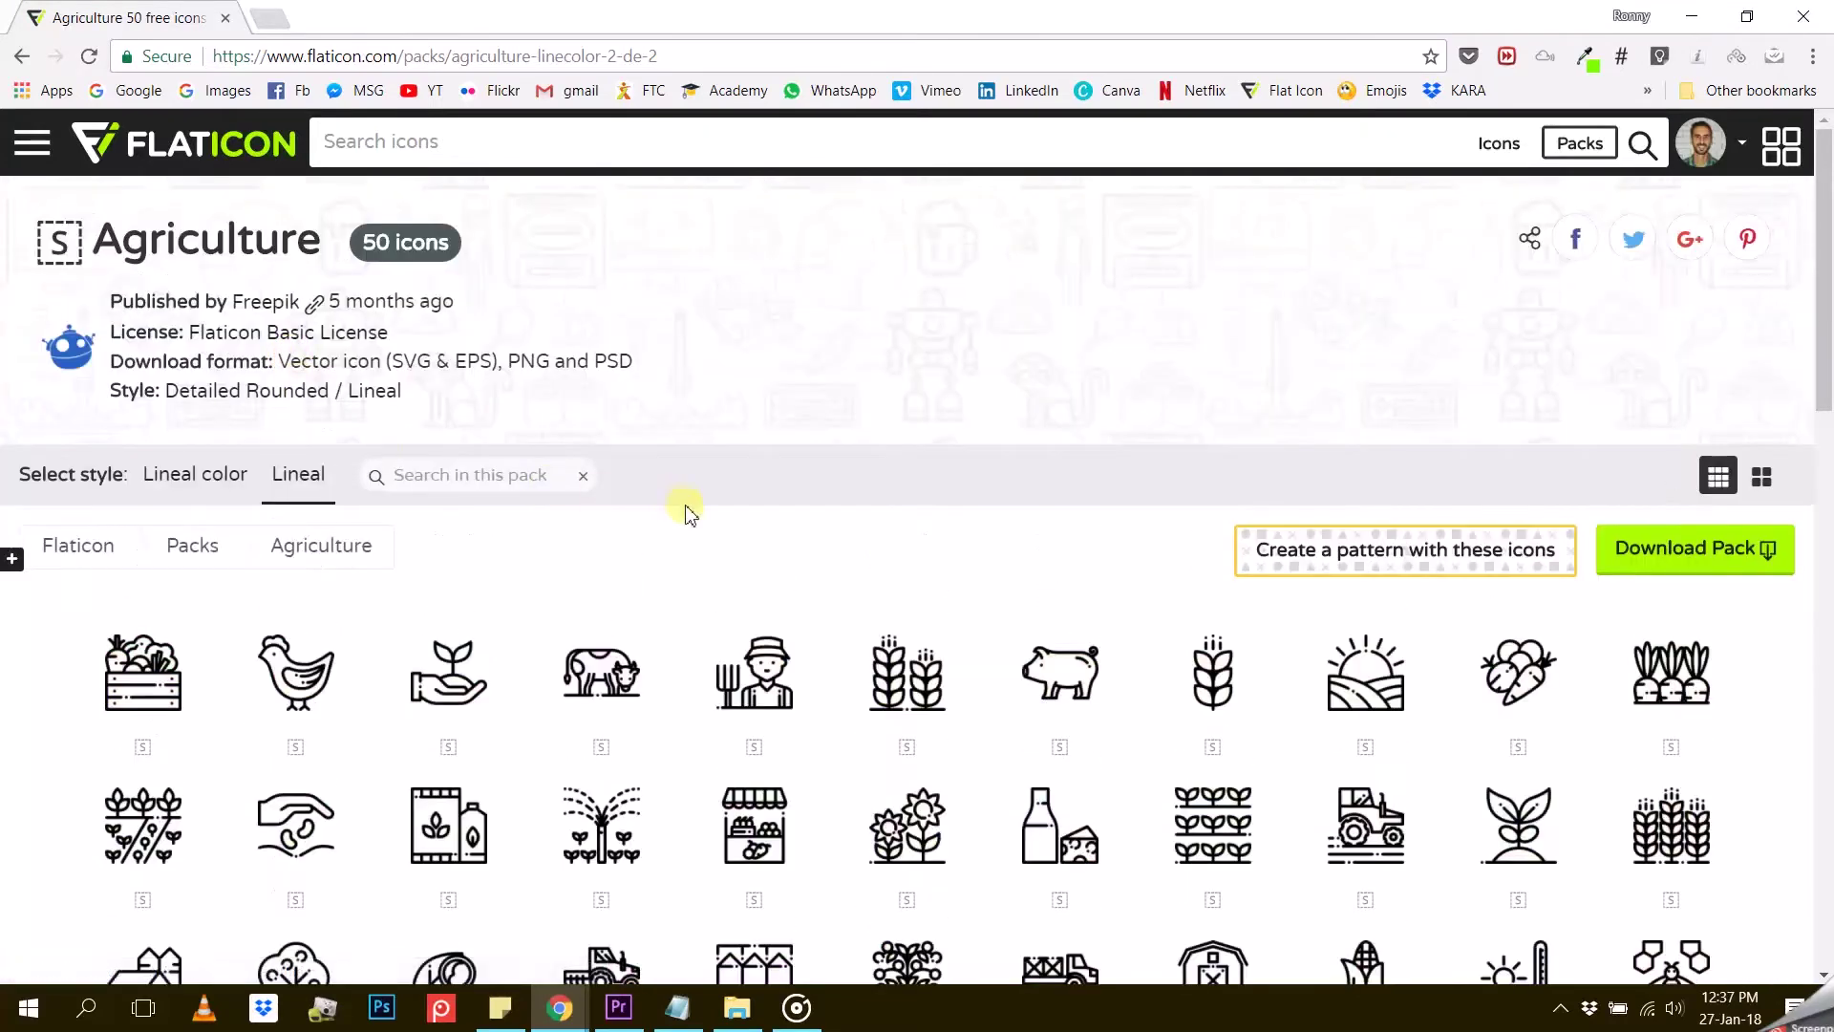
scroll(684, 507, "down", 2)
Step: Preview the Vegetables crate icon and choose PNG to show colour swatches and 16-512 px sizes
mouse_move(143, 456)
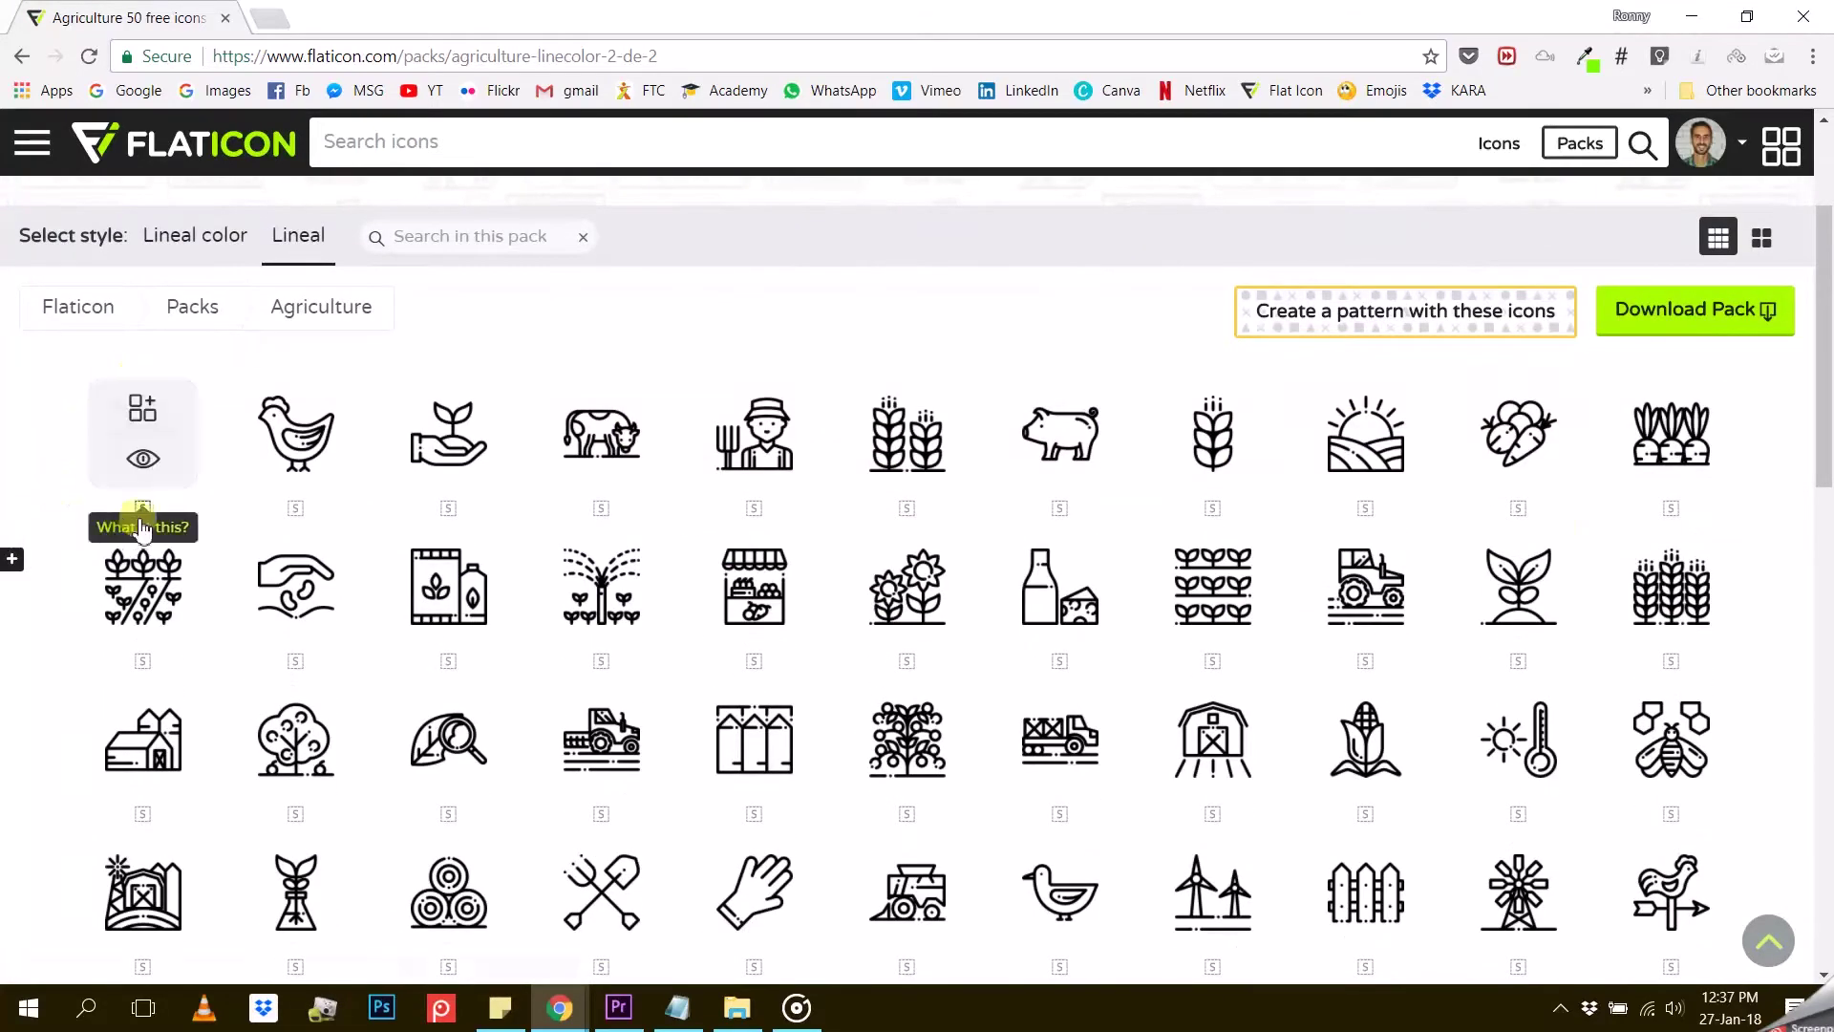
left_click(146, 461)
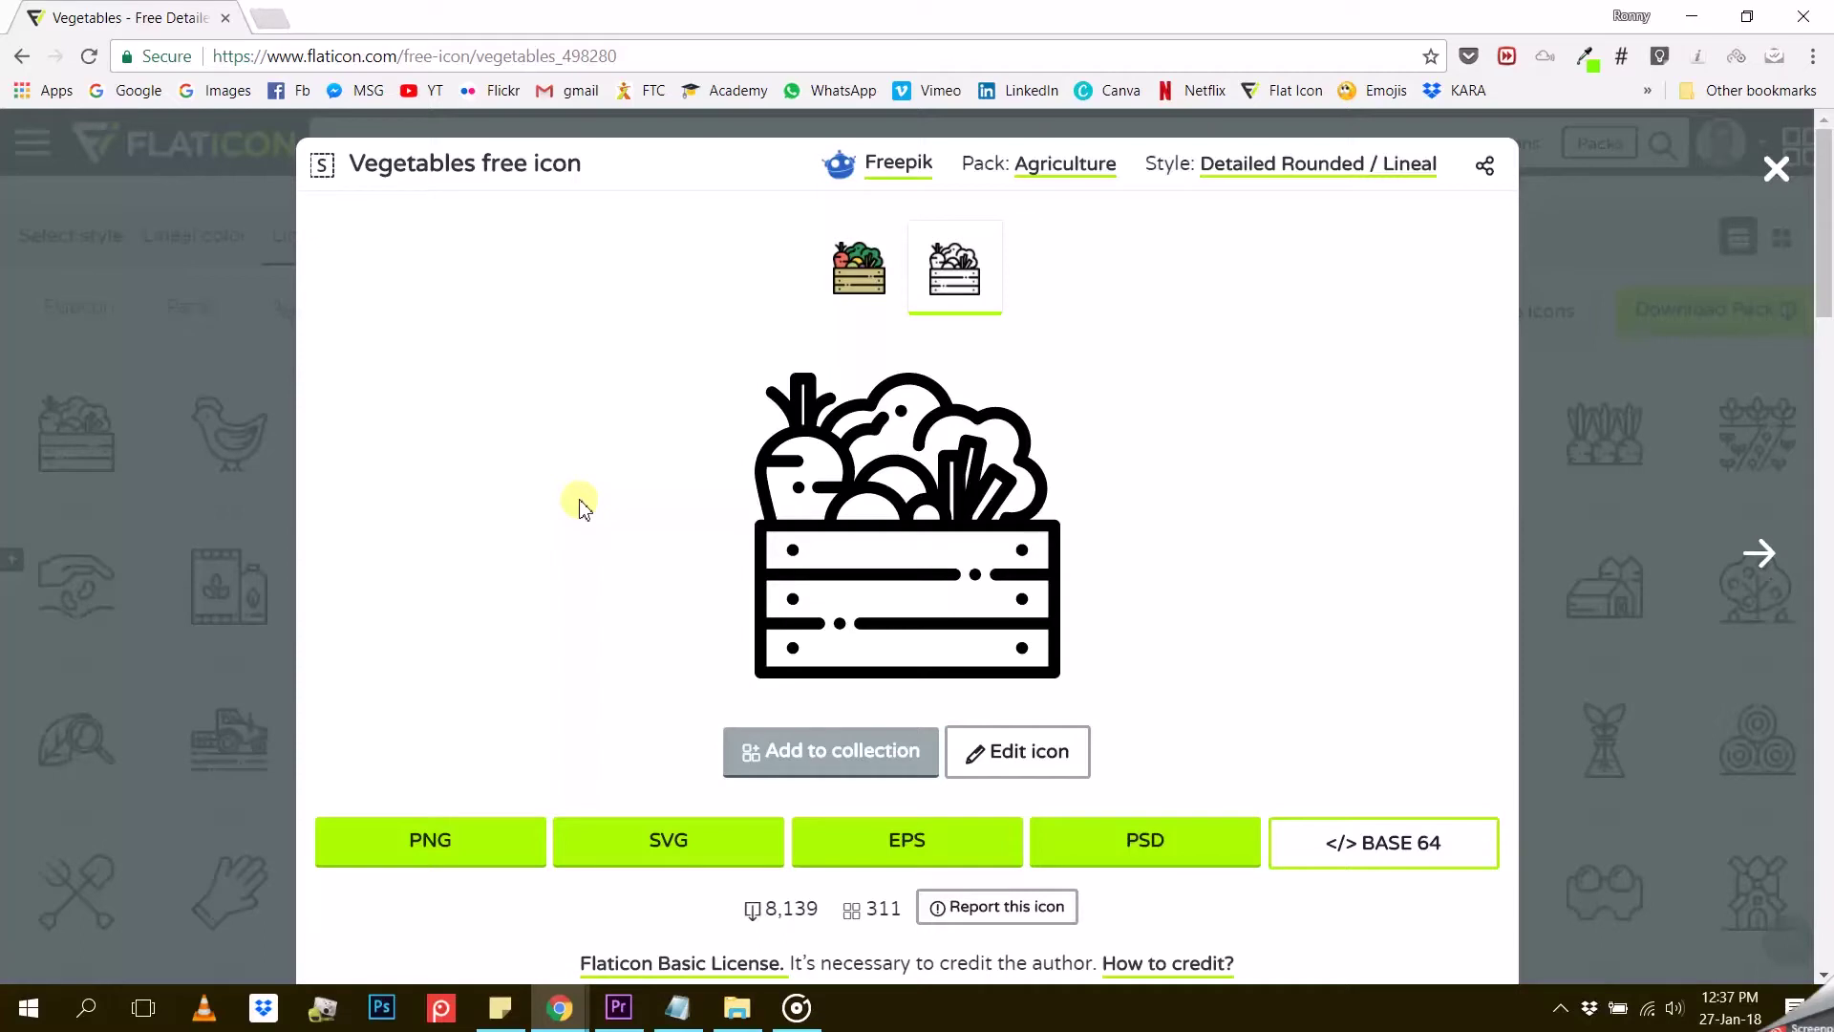
scroll(582, 506, "down", 1)
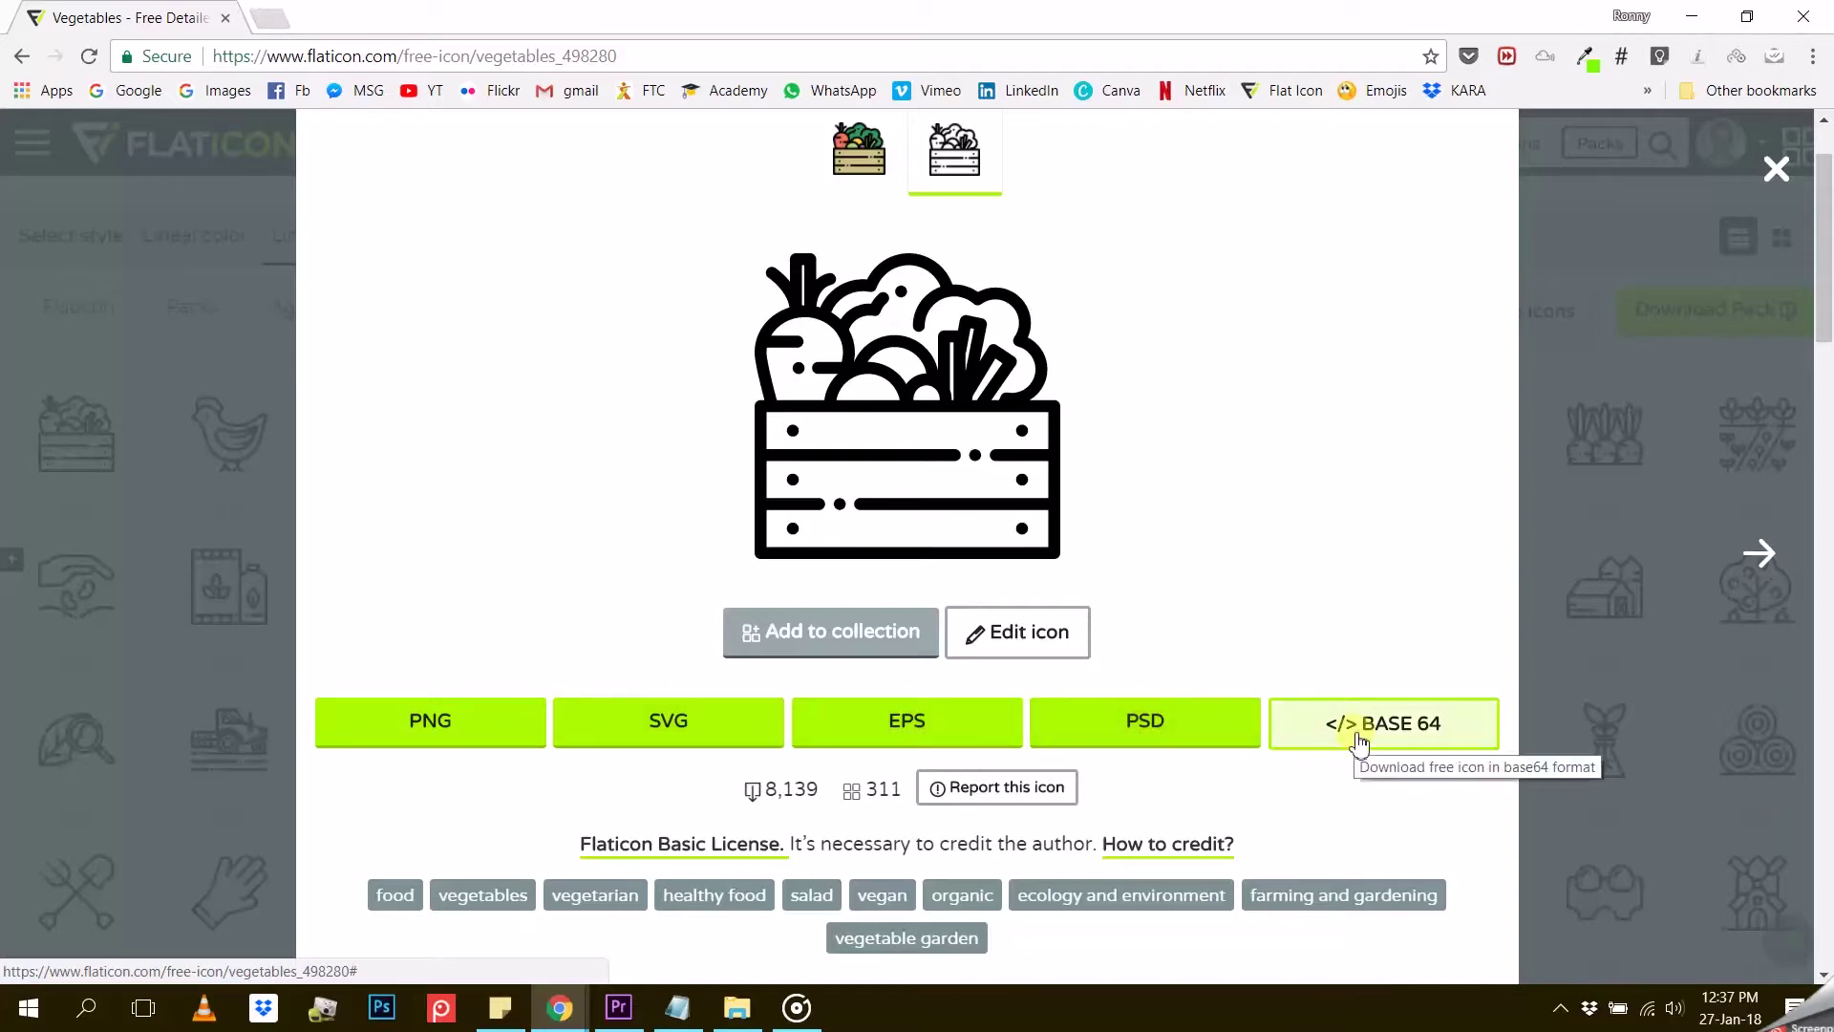
left_click(412, 726)
scroll(443, 650, "down", 1)
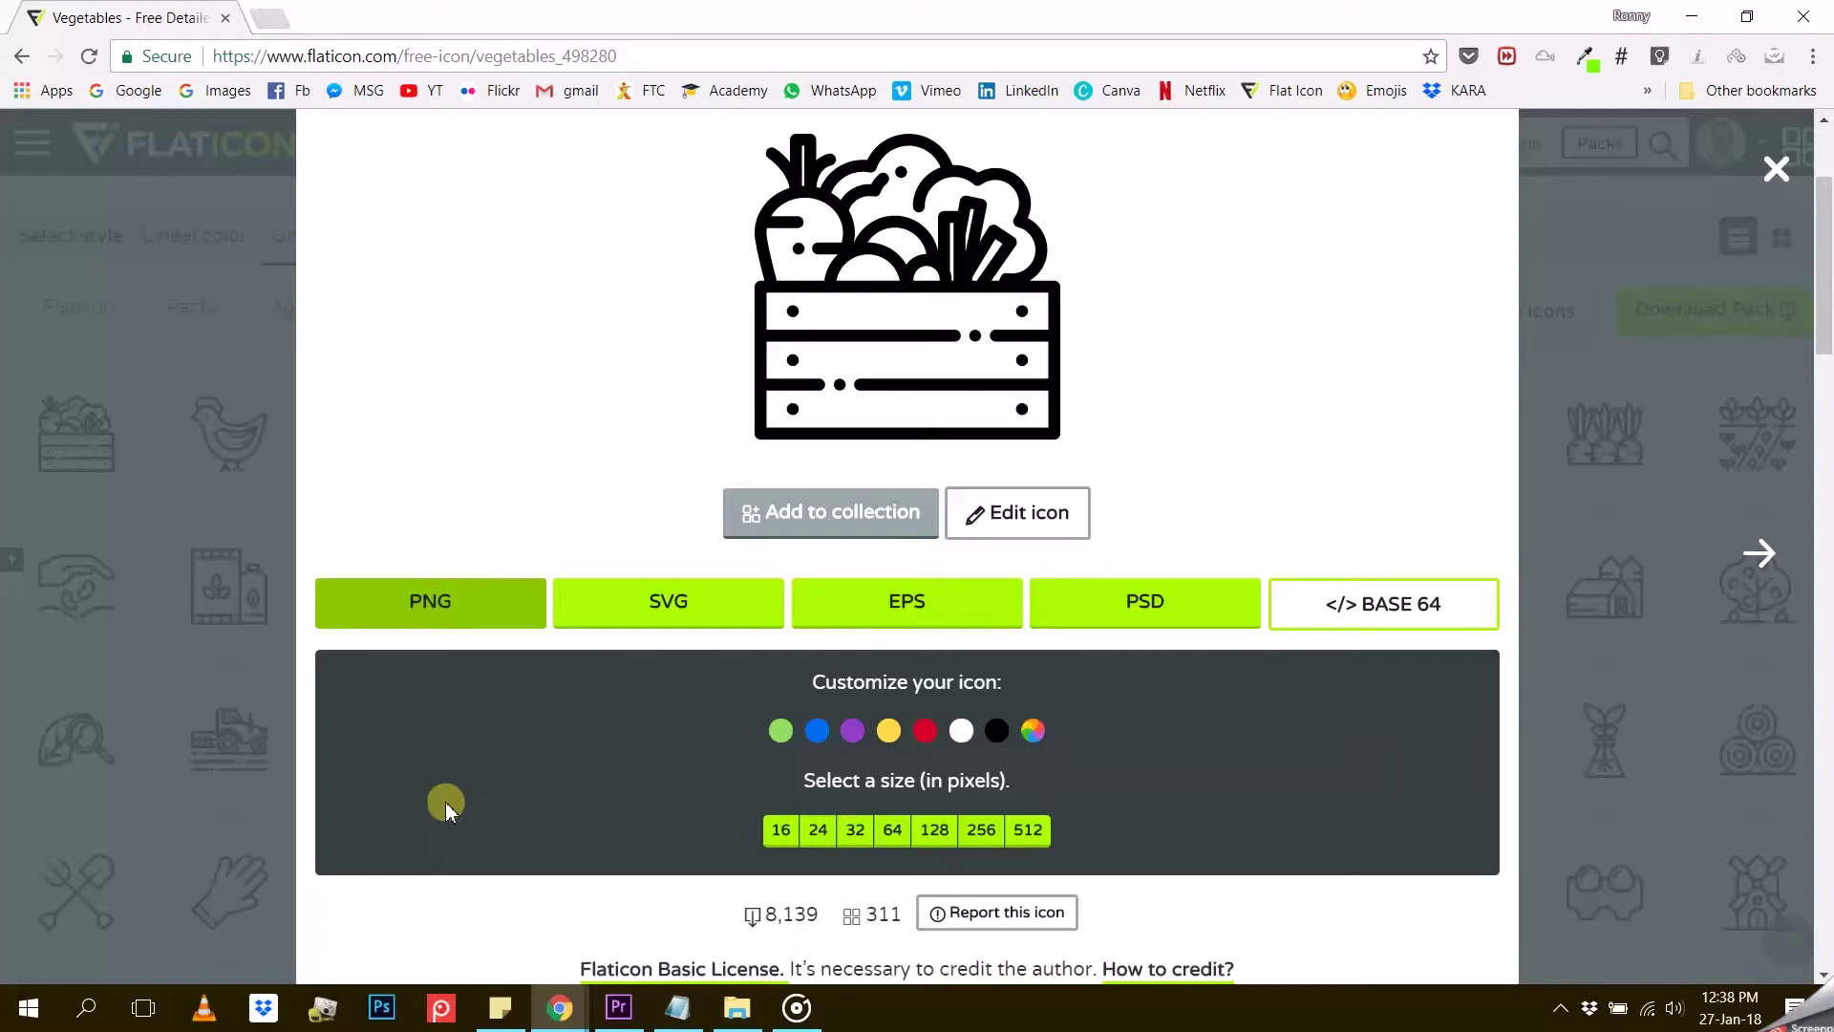
left_click(664, 600)
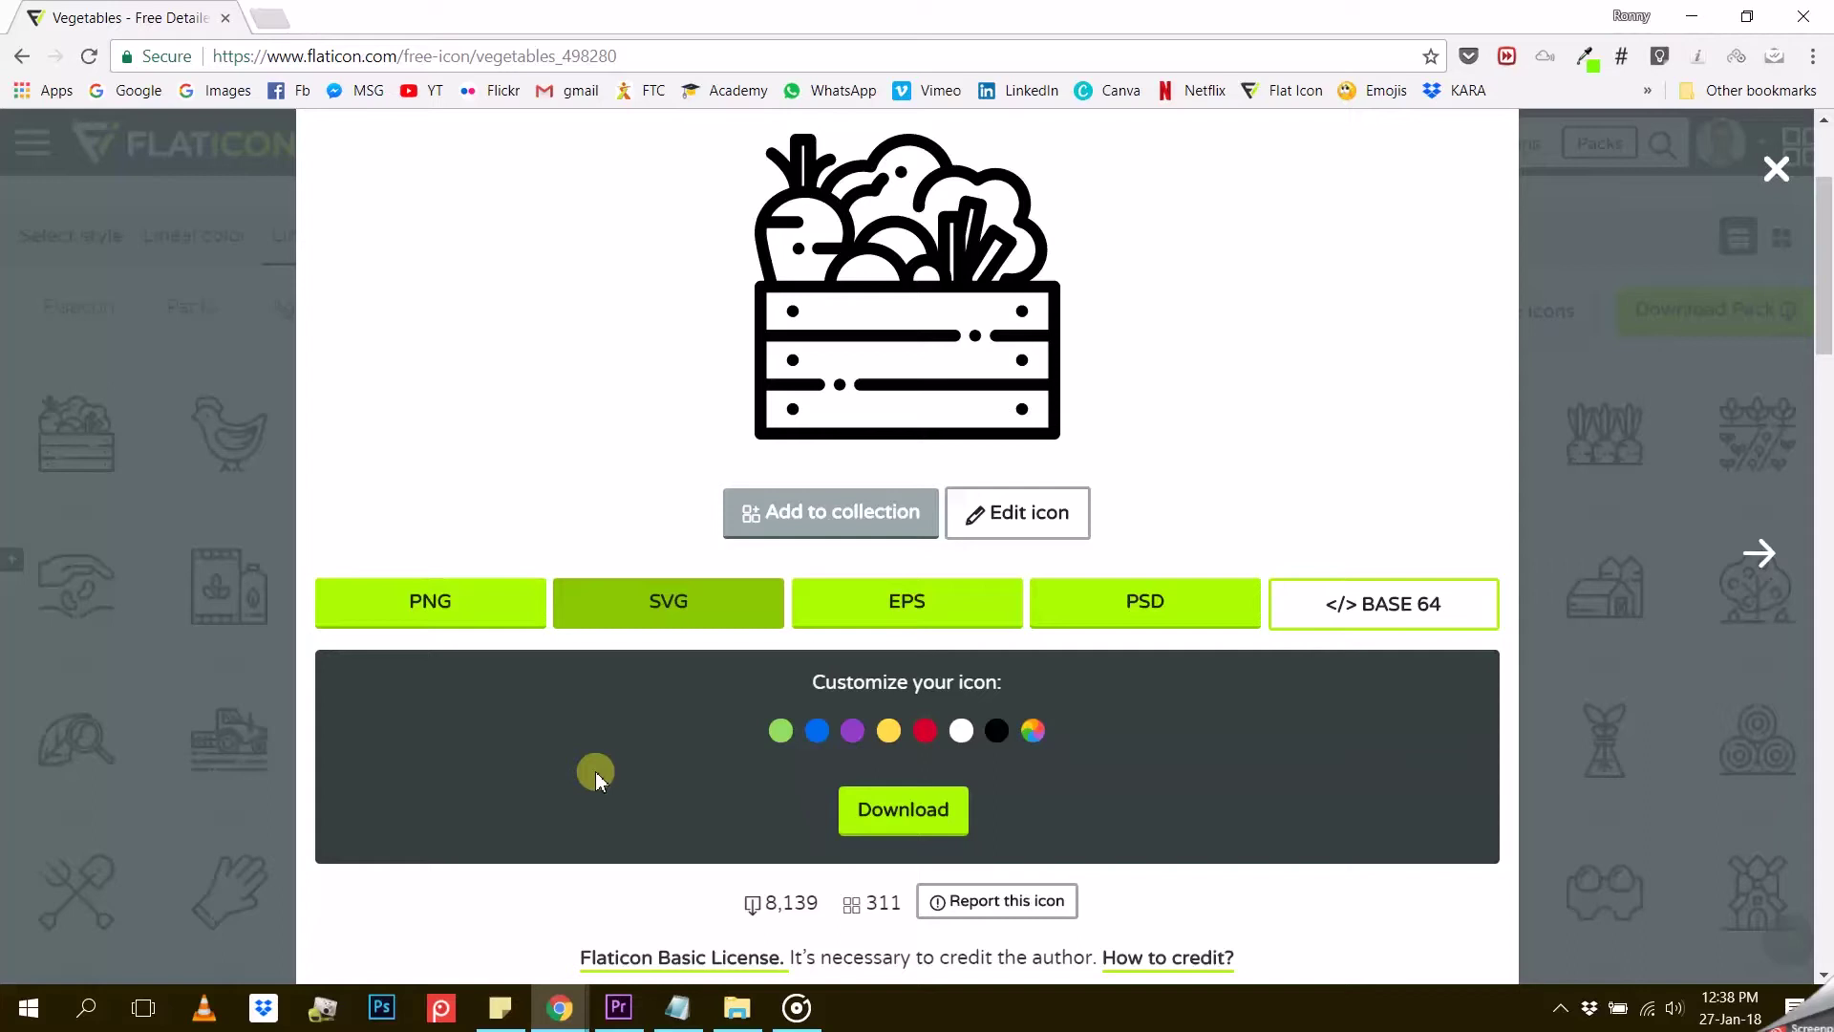
left_click(704, 616)
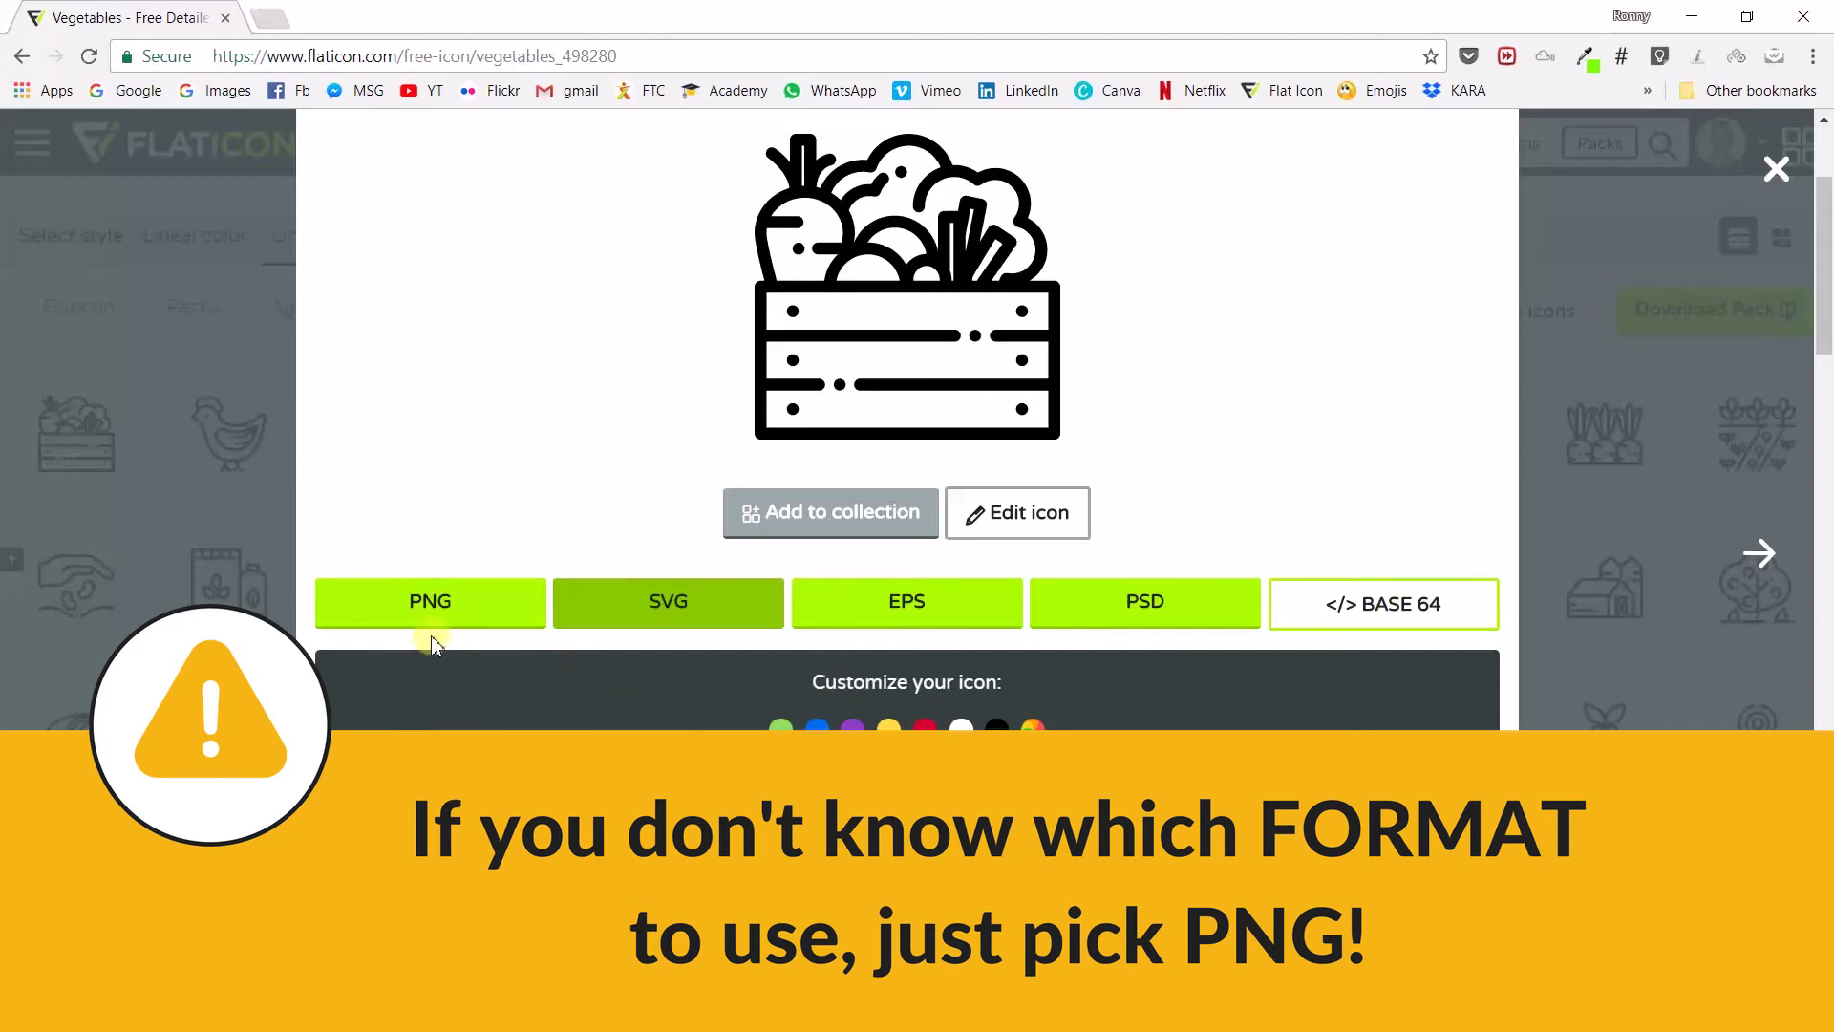
left_click(419, 594)
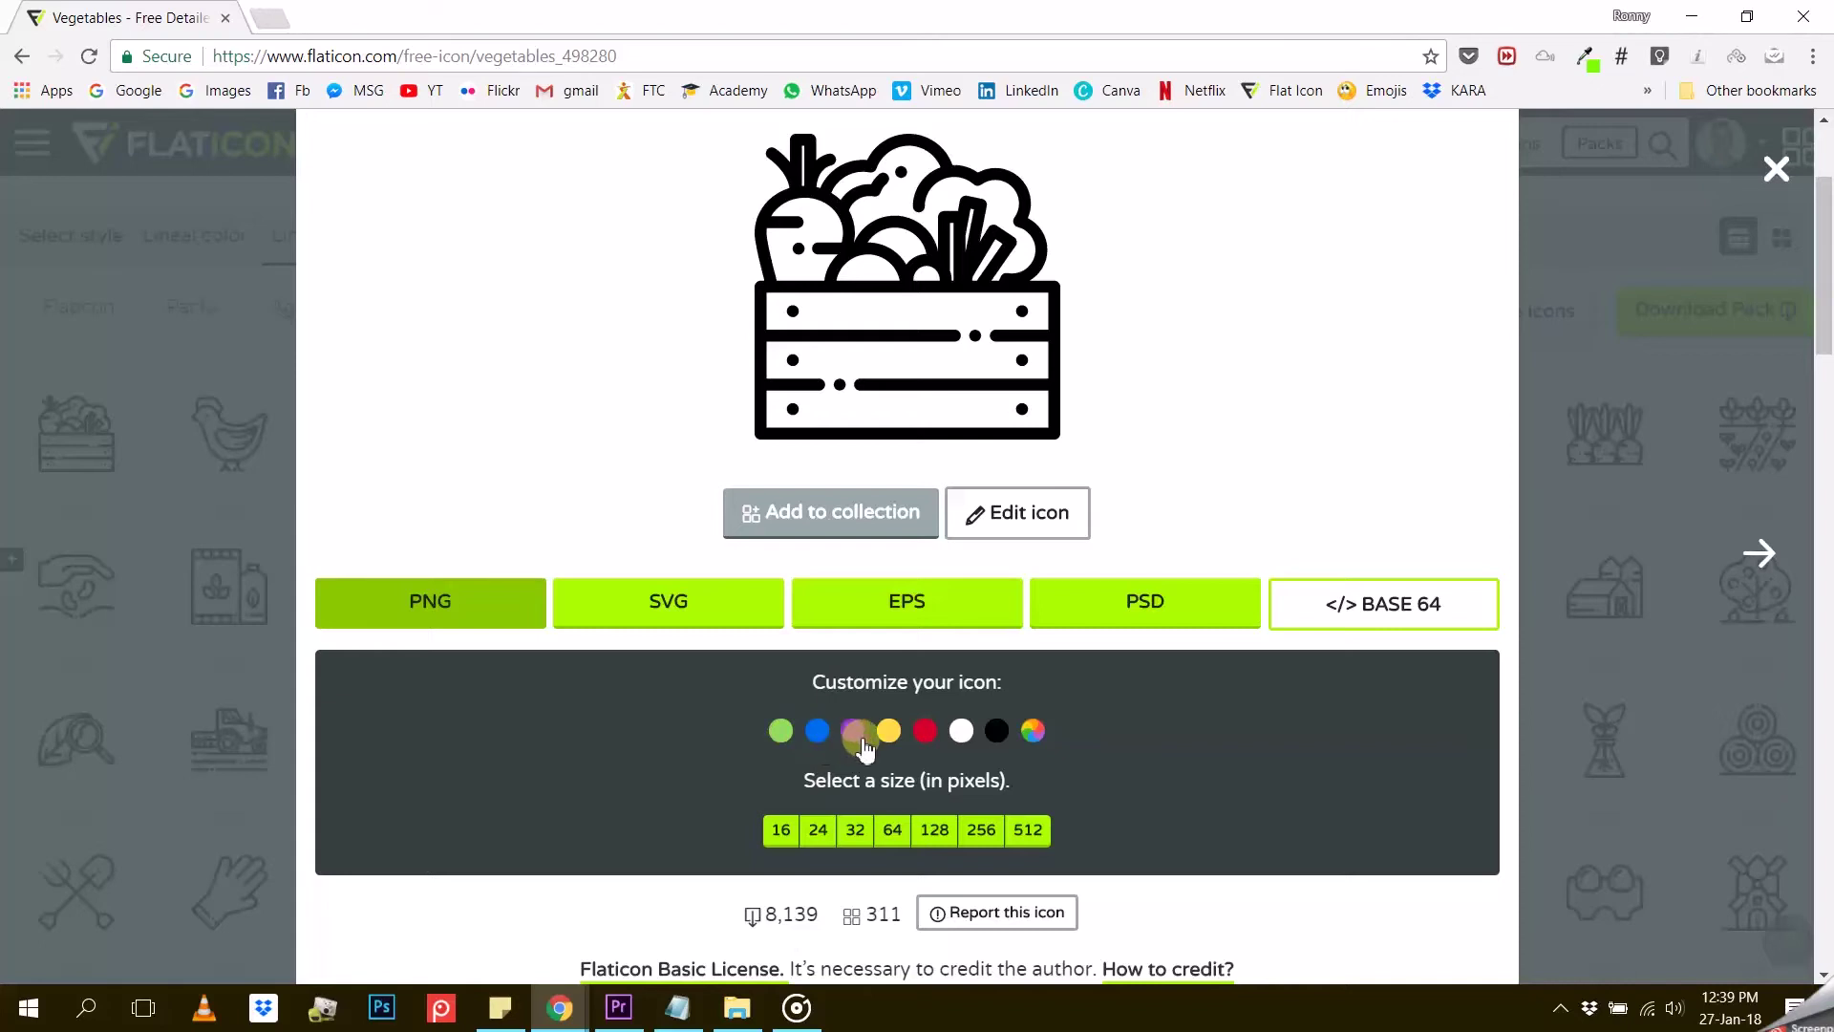
Step: In the custom colour picker, set hex ffab22, then shift the hue slider to magenta
left_click(1032, 730)
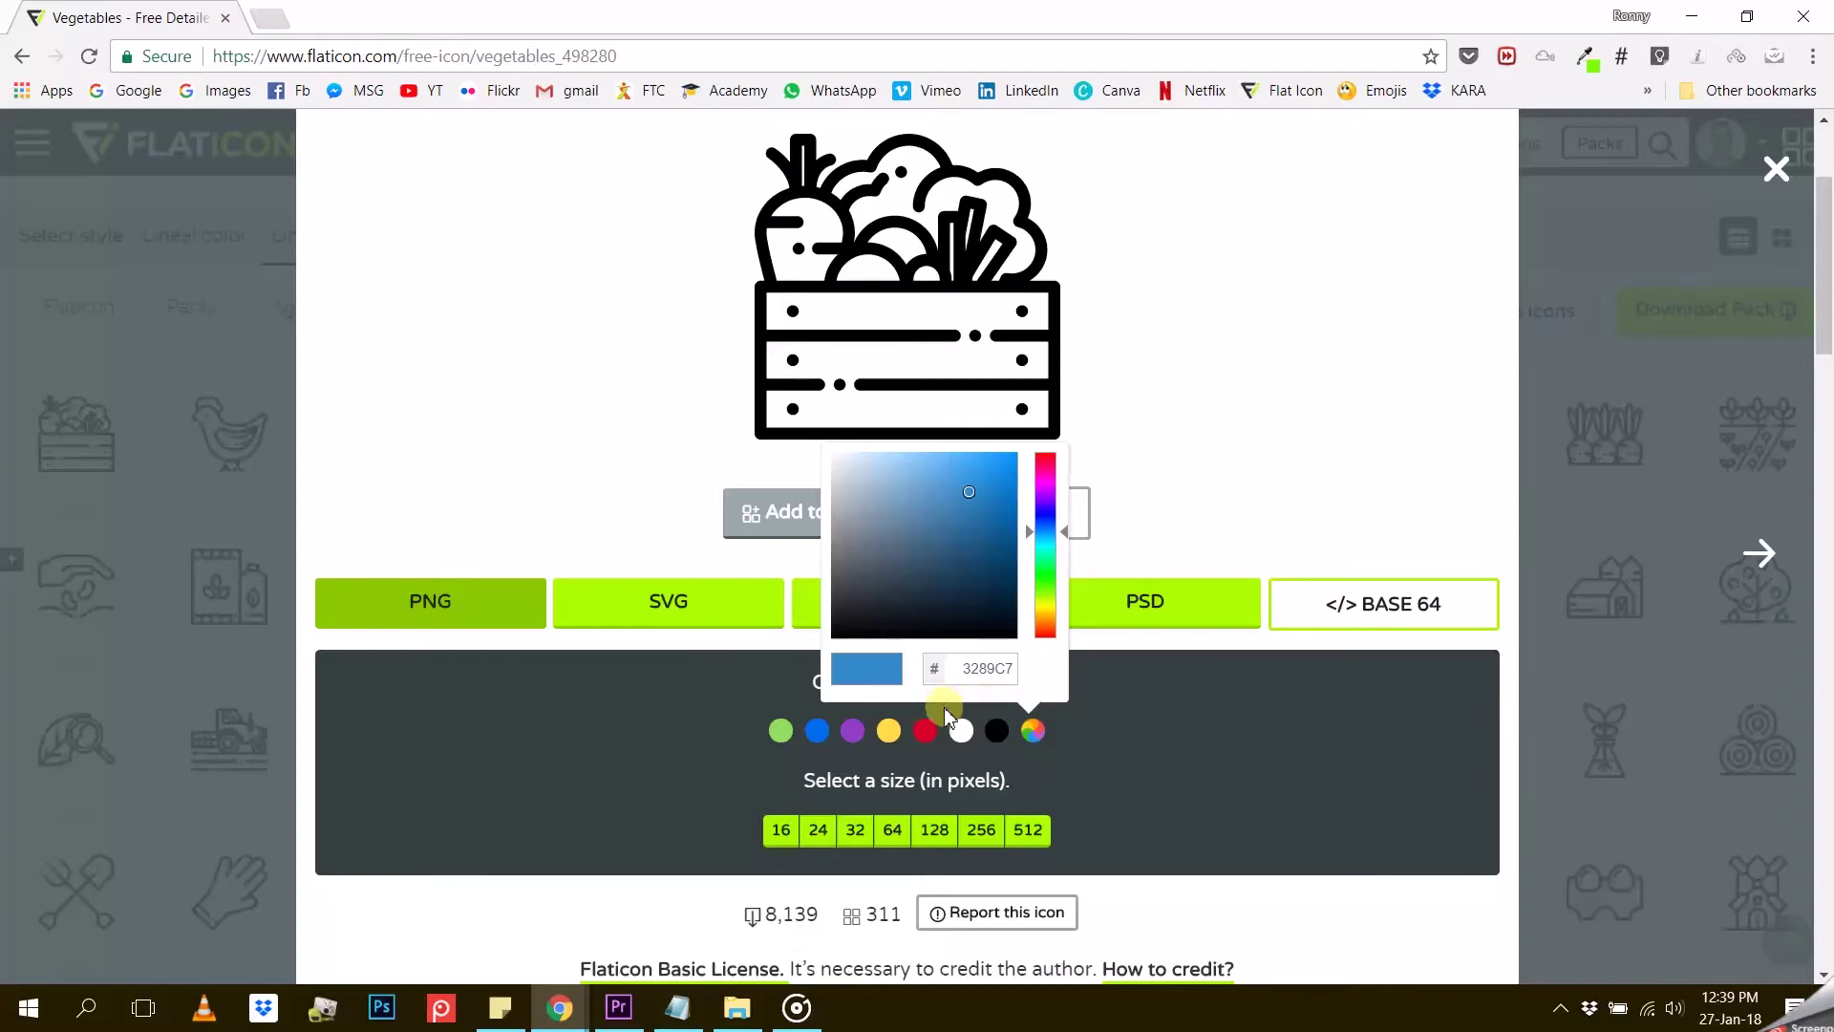
left_click(979, 689)
left_click(984, 668)
key("BackSpace")
key("BackSpace")
key("BackSpace")
key("BackSpace")
key("BackSpace")
key("BackSpace")
type("ffab22")
key("Return")
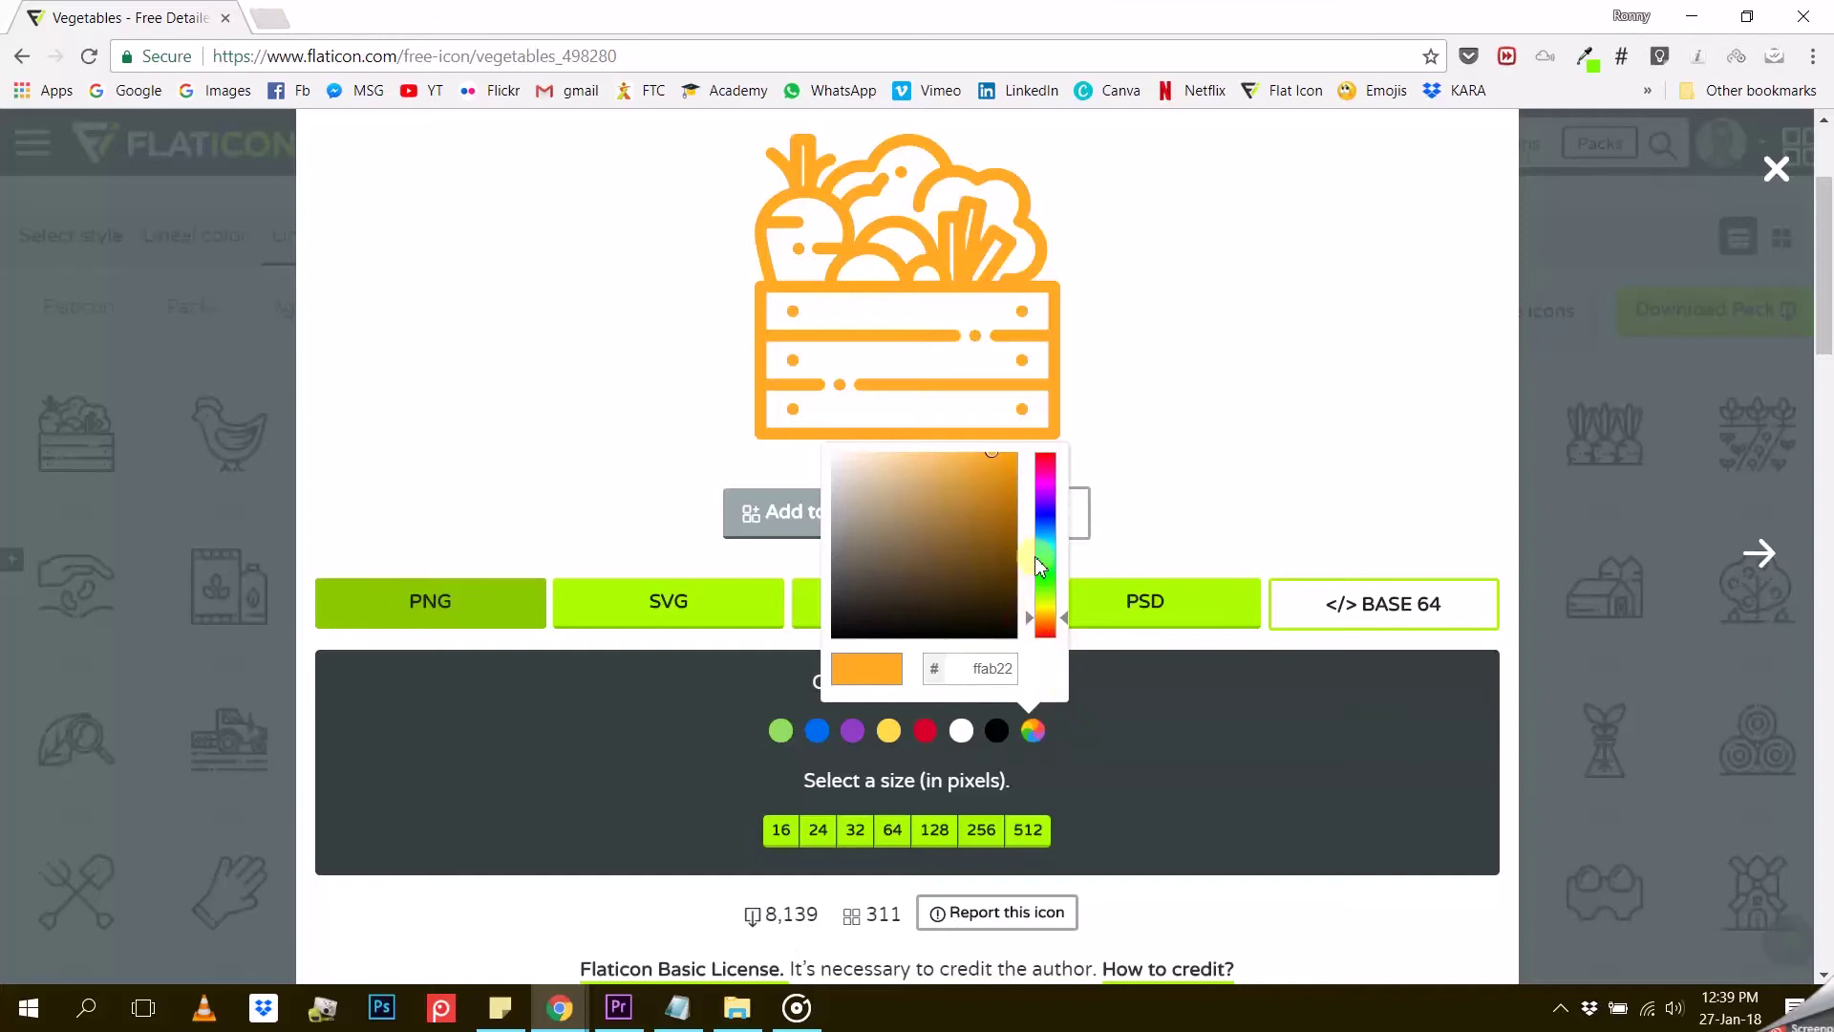
left_click_drag(1046, 617, 1057, 491)
left_click(1201, 500)
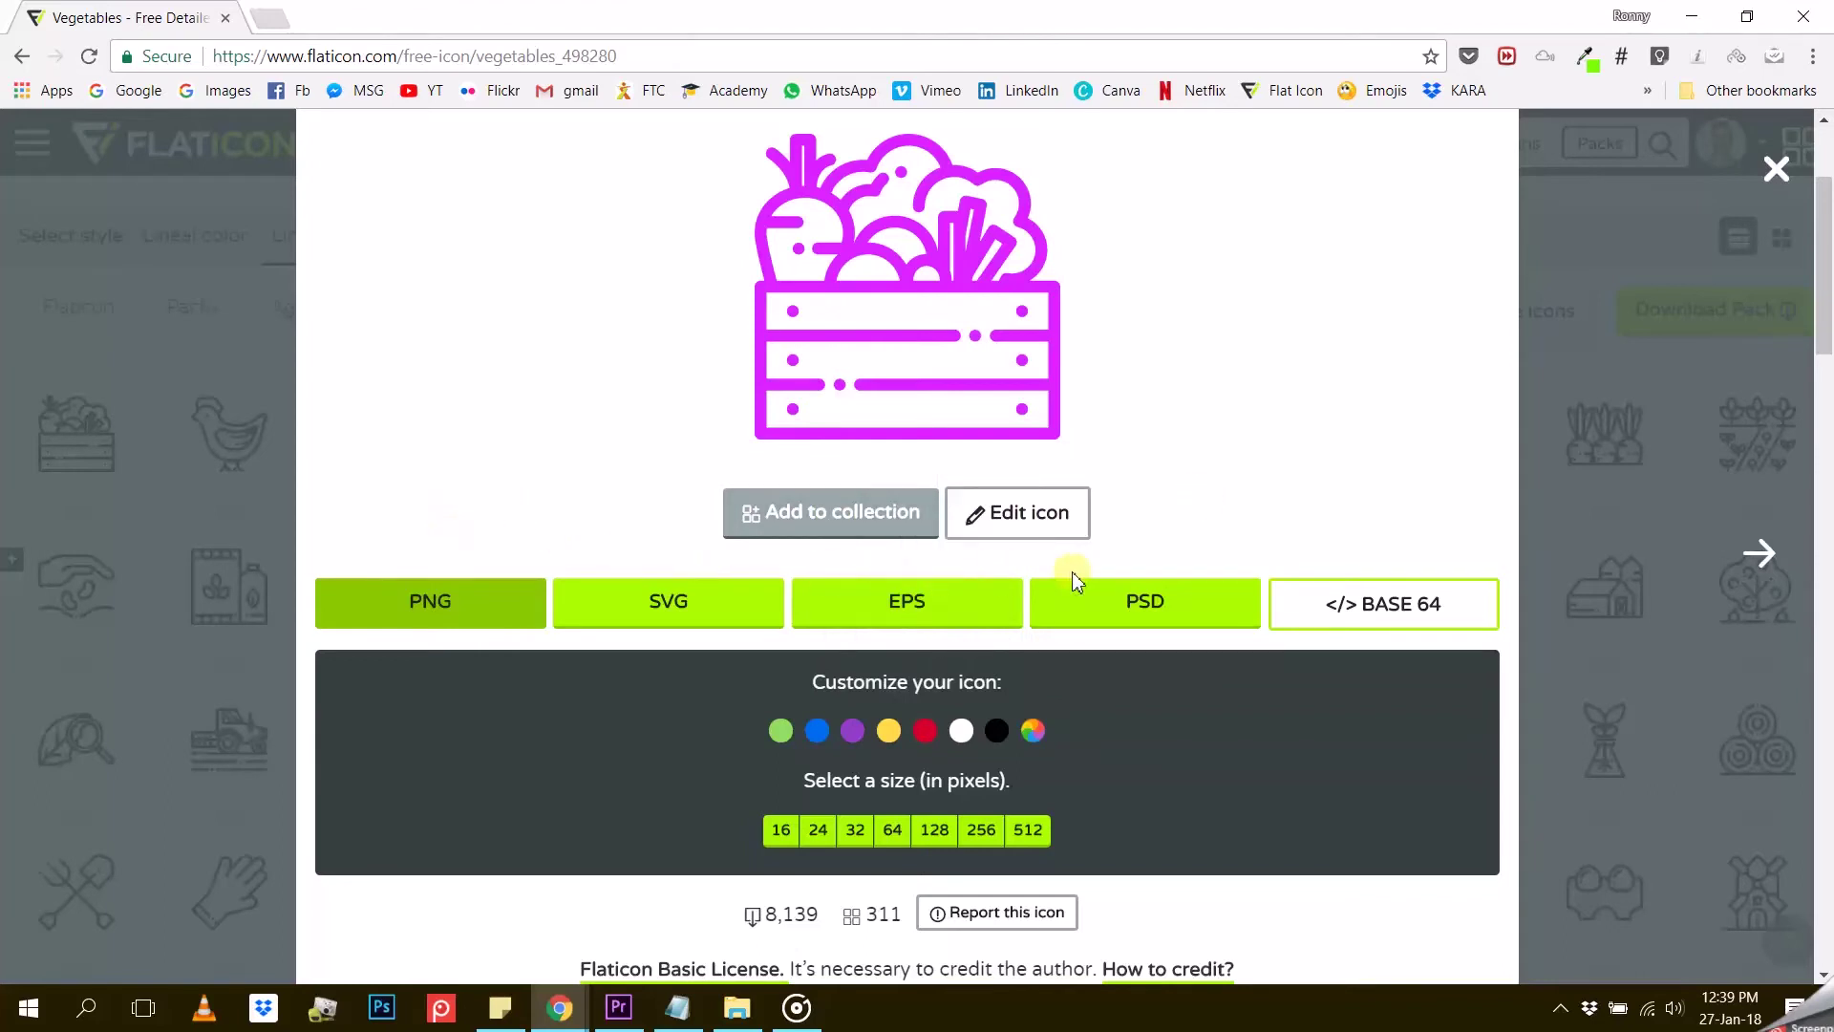
left_click(1033, 521)
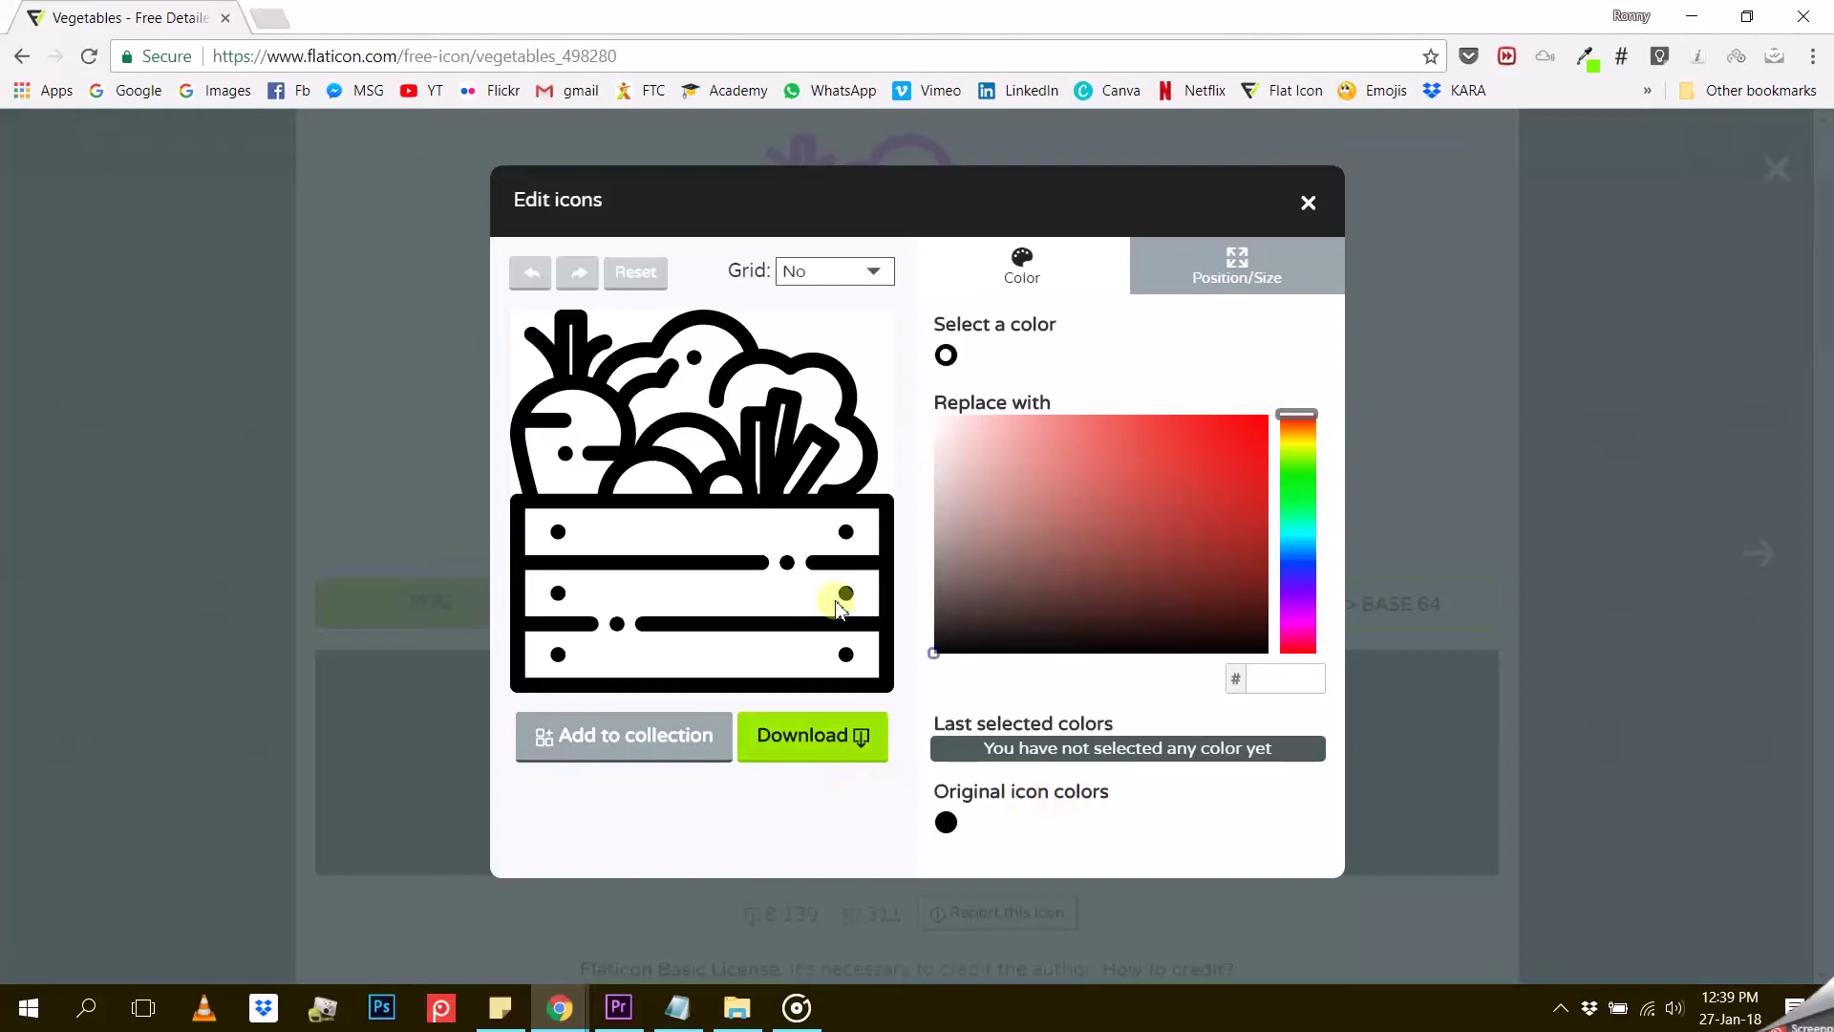
left_click(1230, 260)
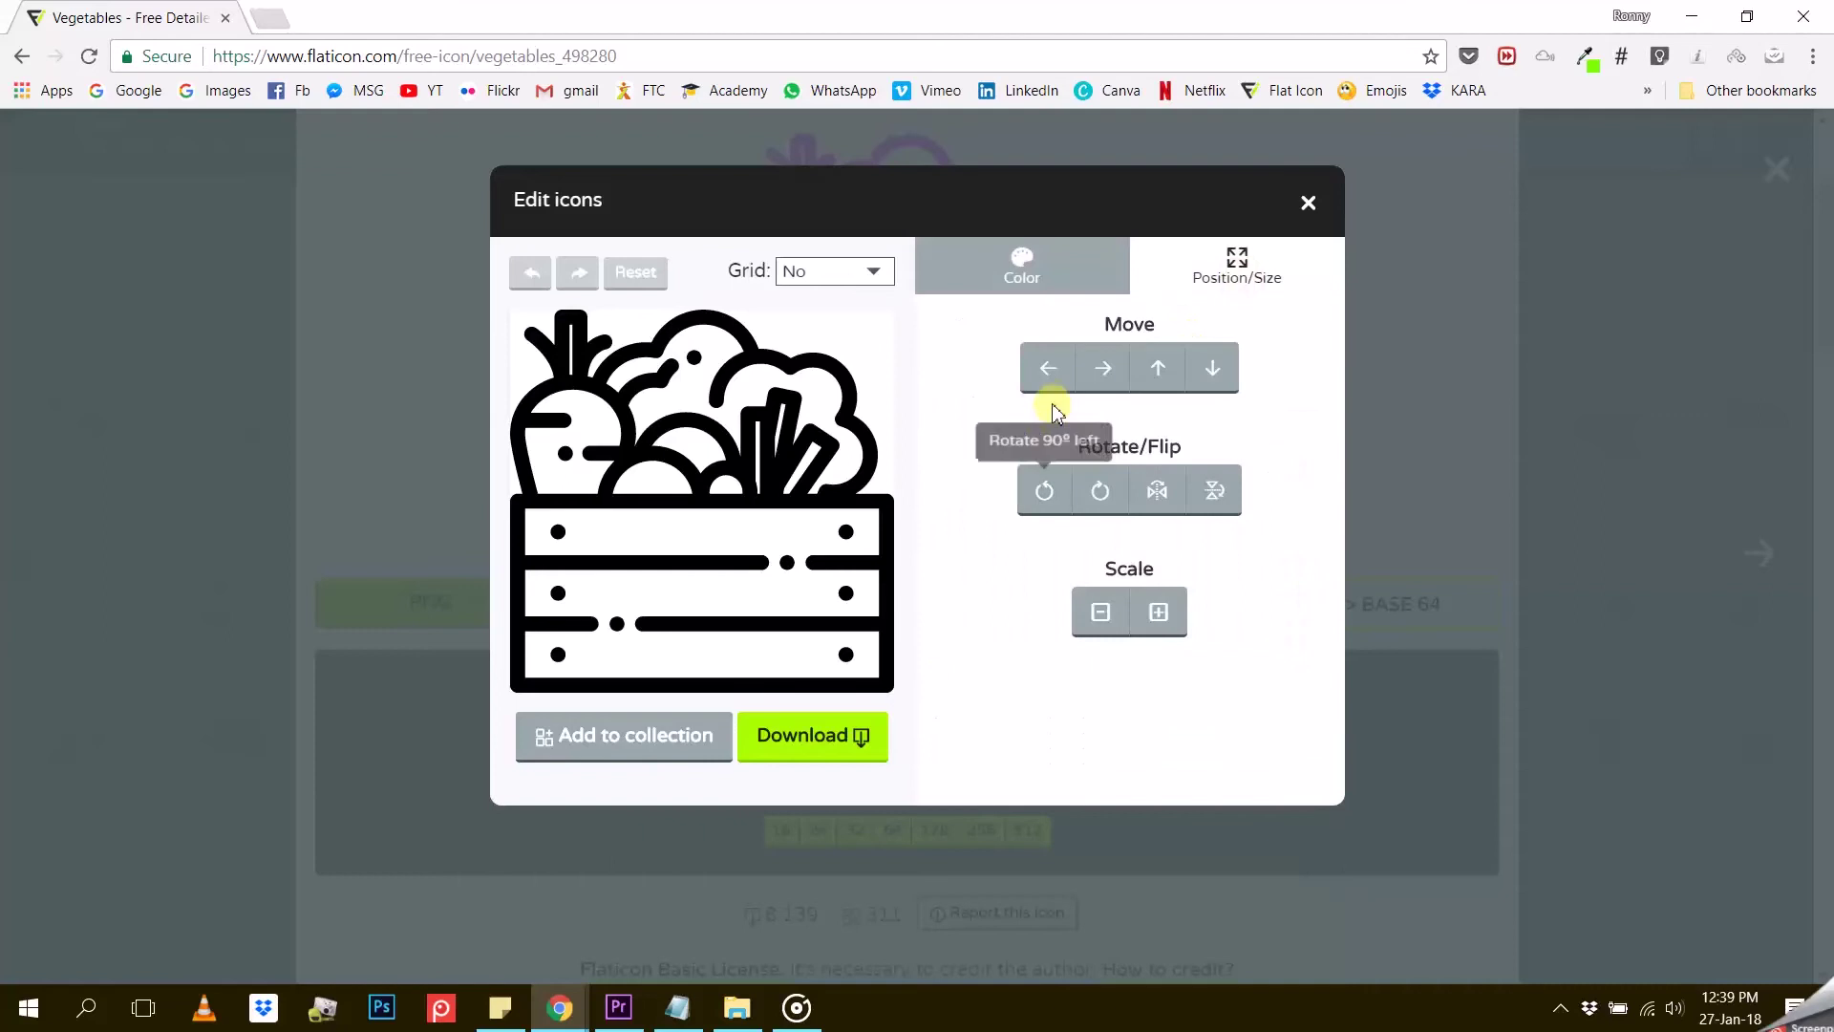
left_click(1050, 370)
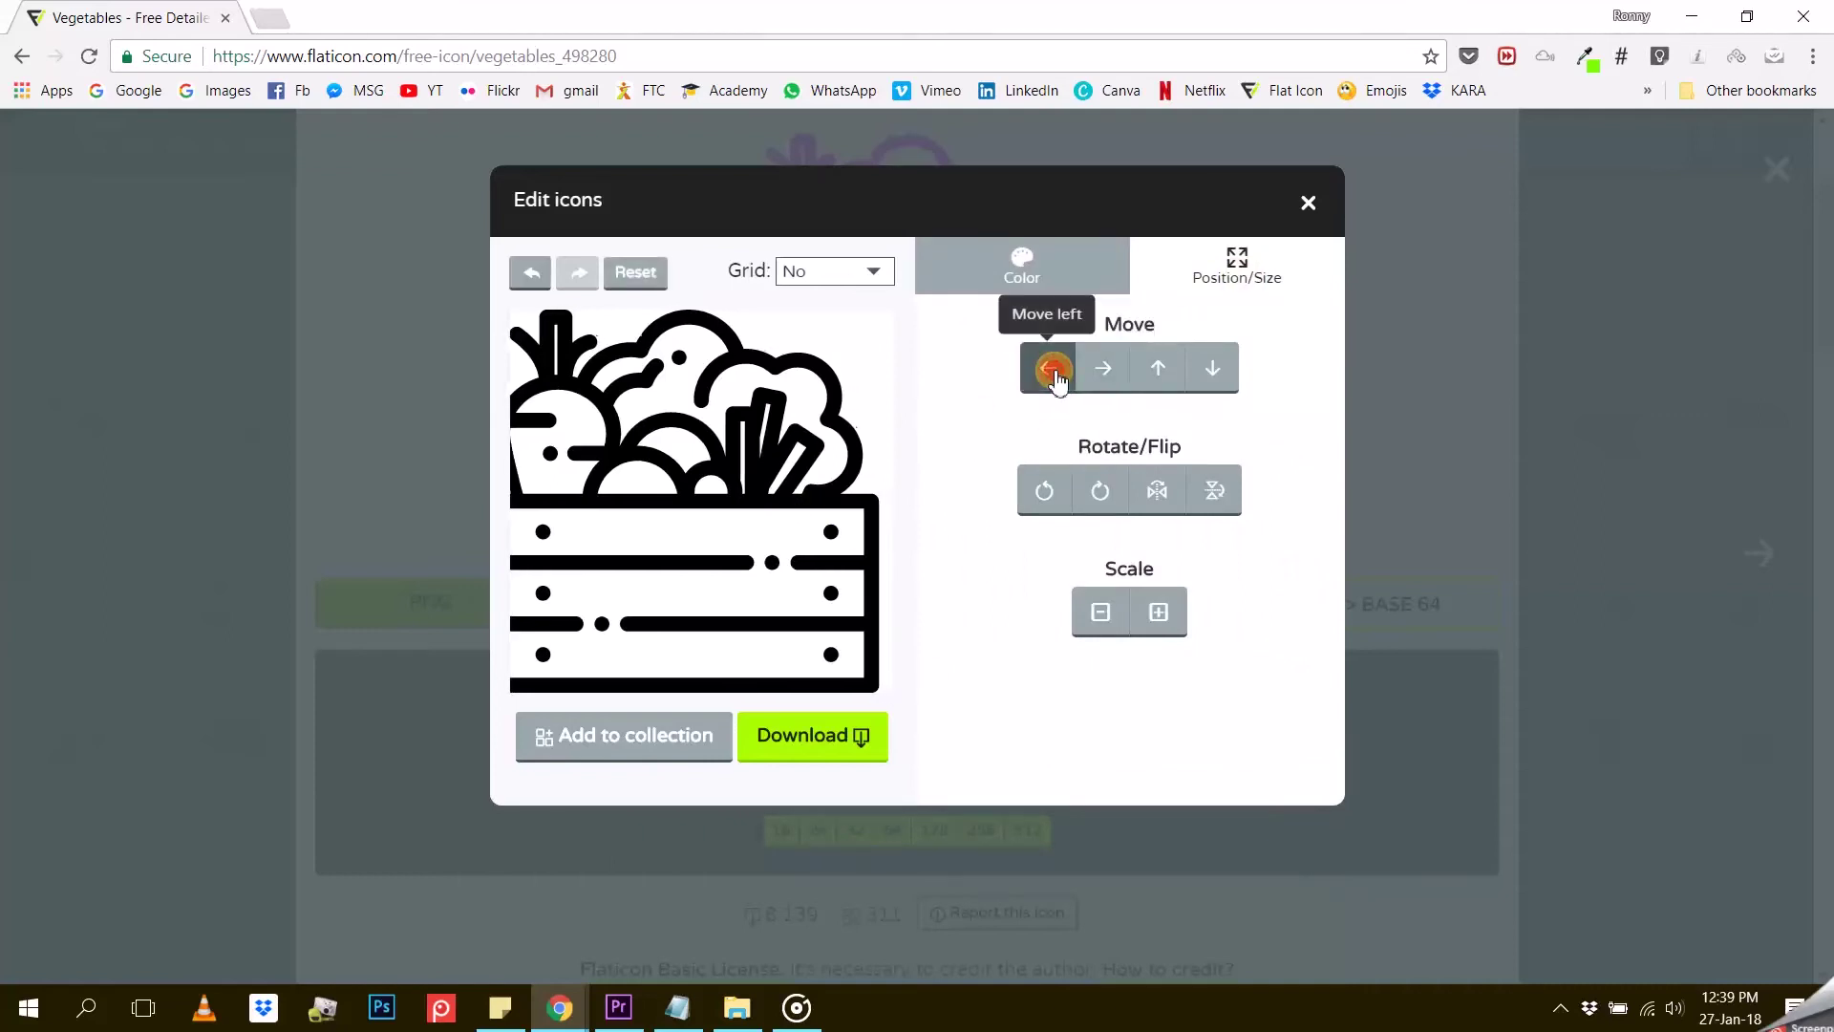
left_click(1105, 366)
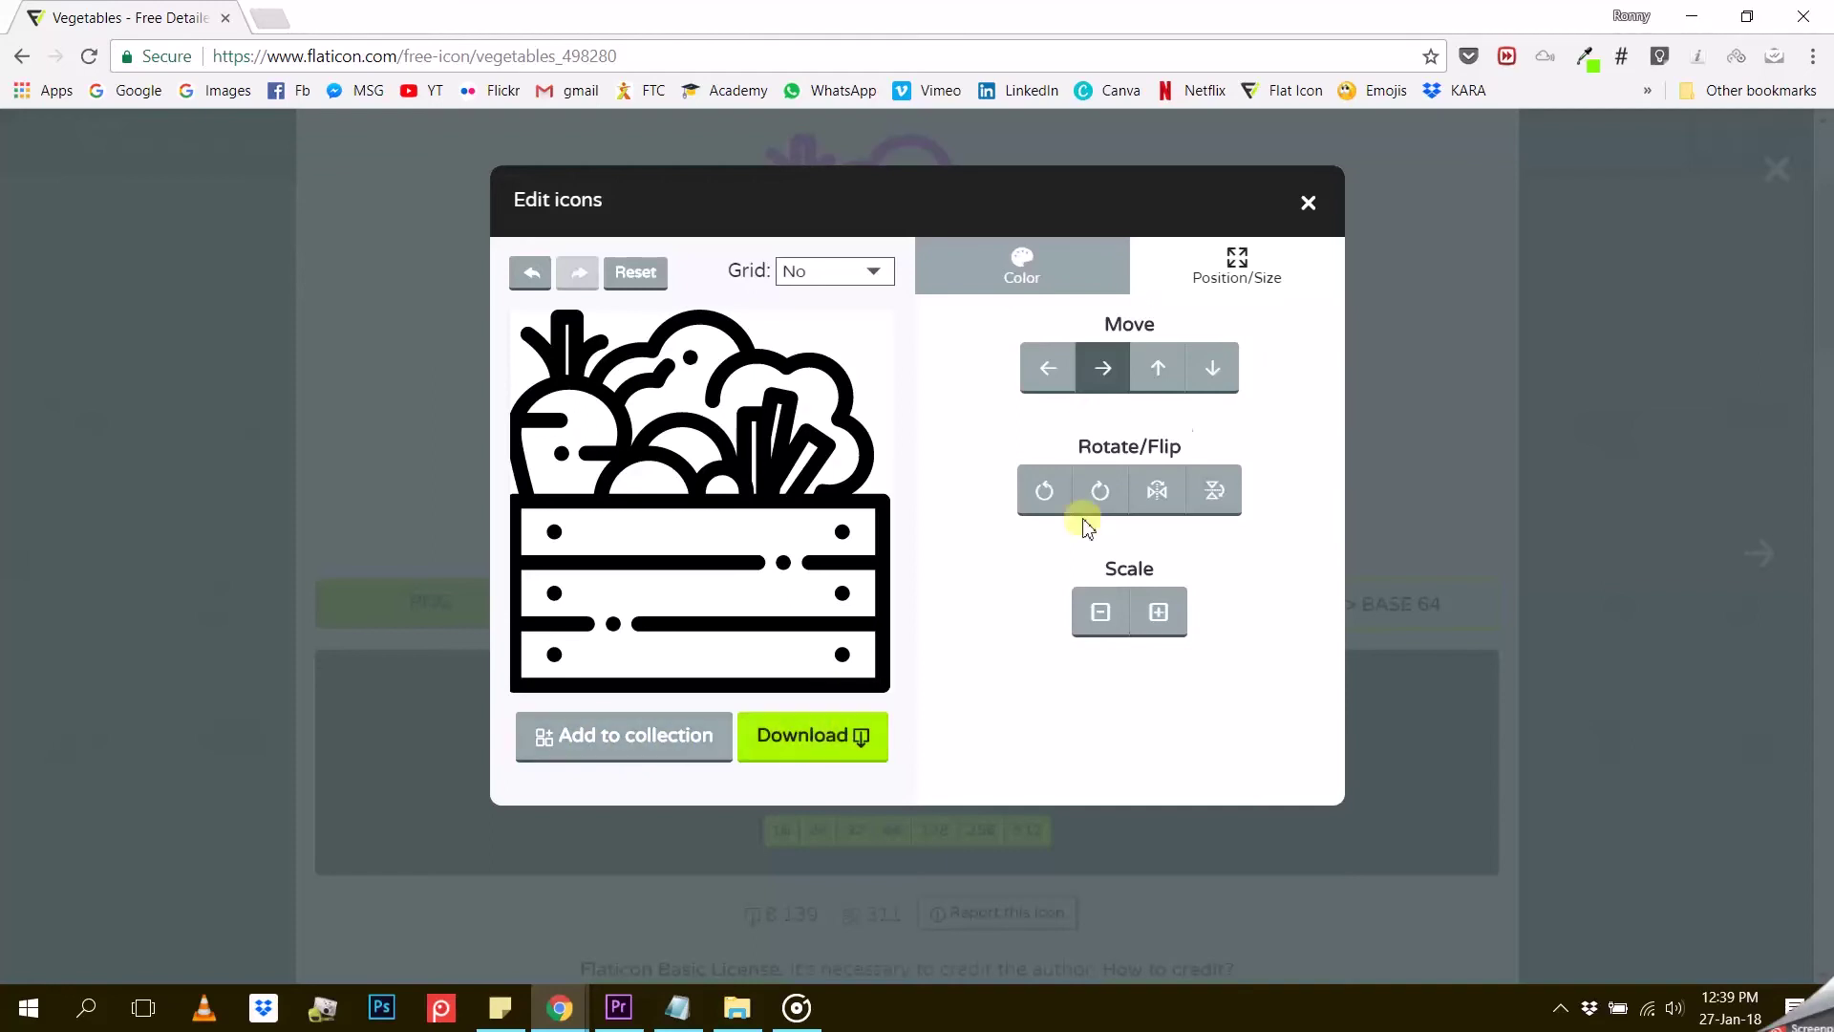
left_click(1308, 201)
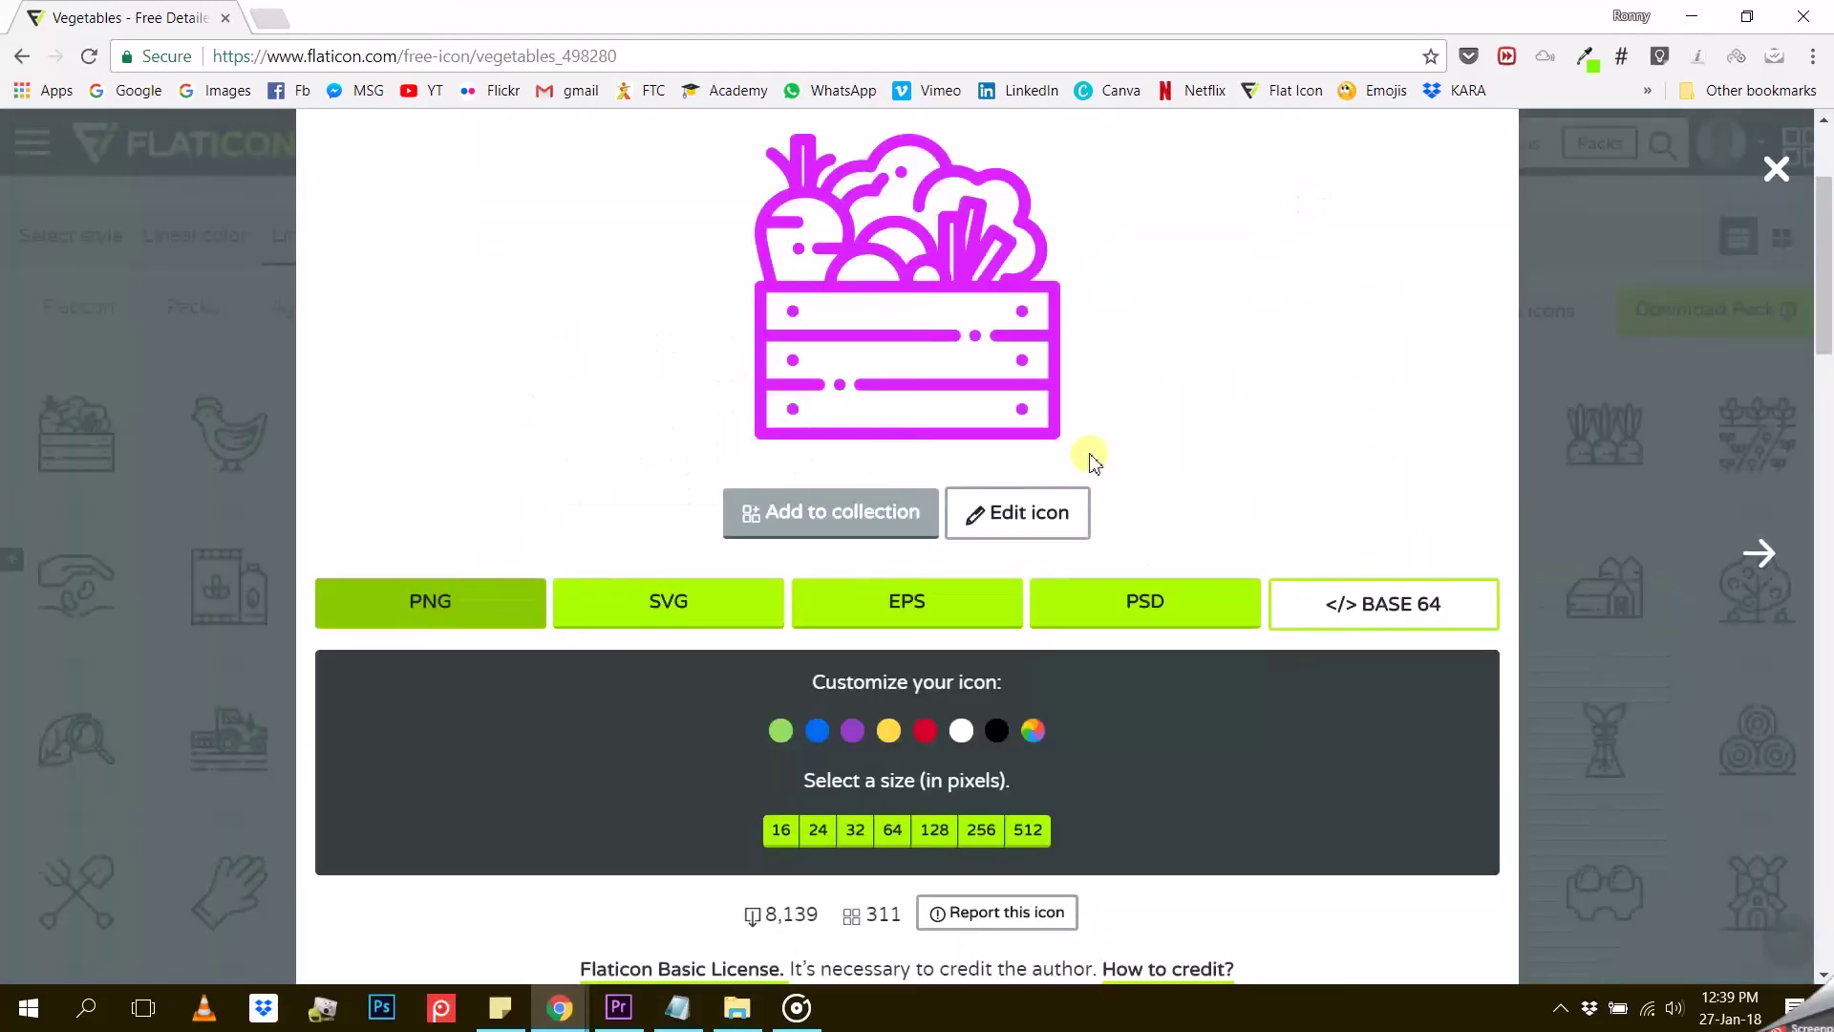
scroll(1094, 461, "down", 1)
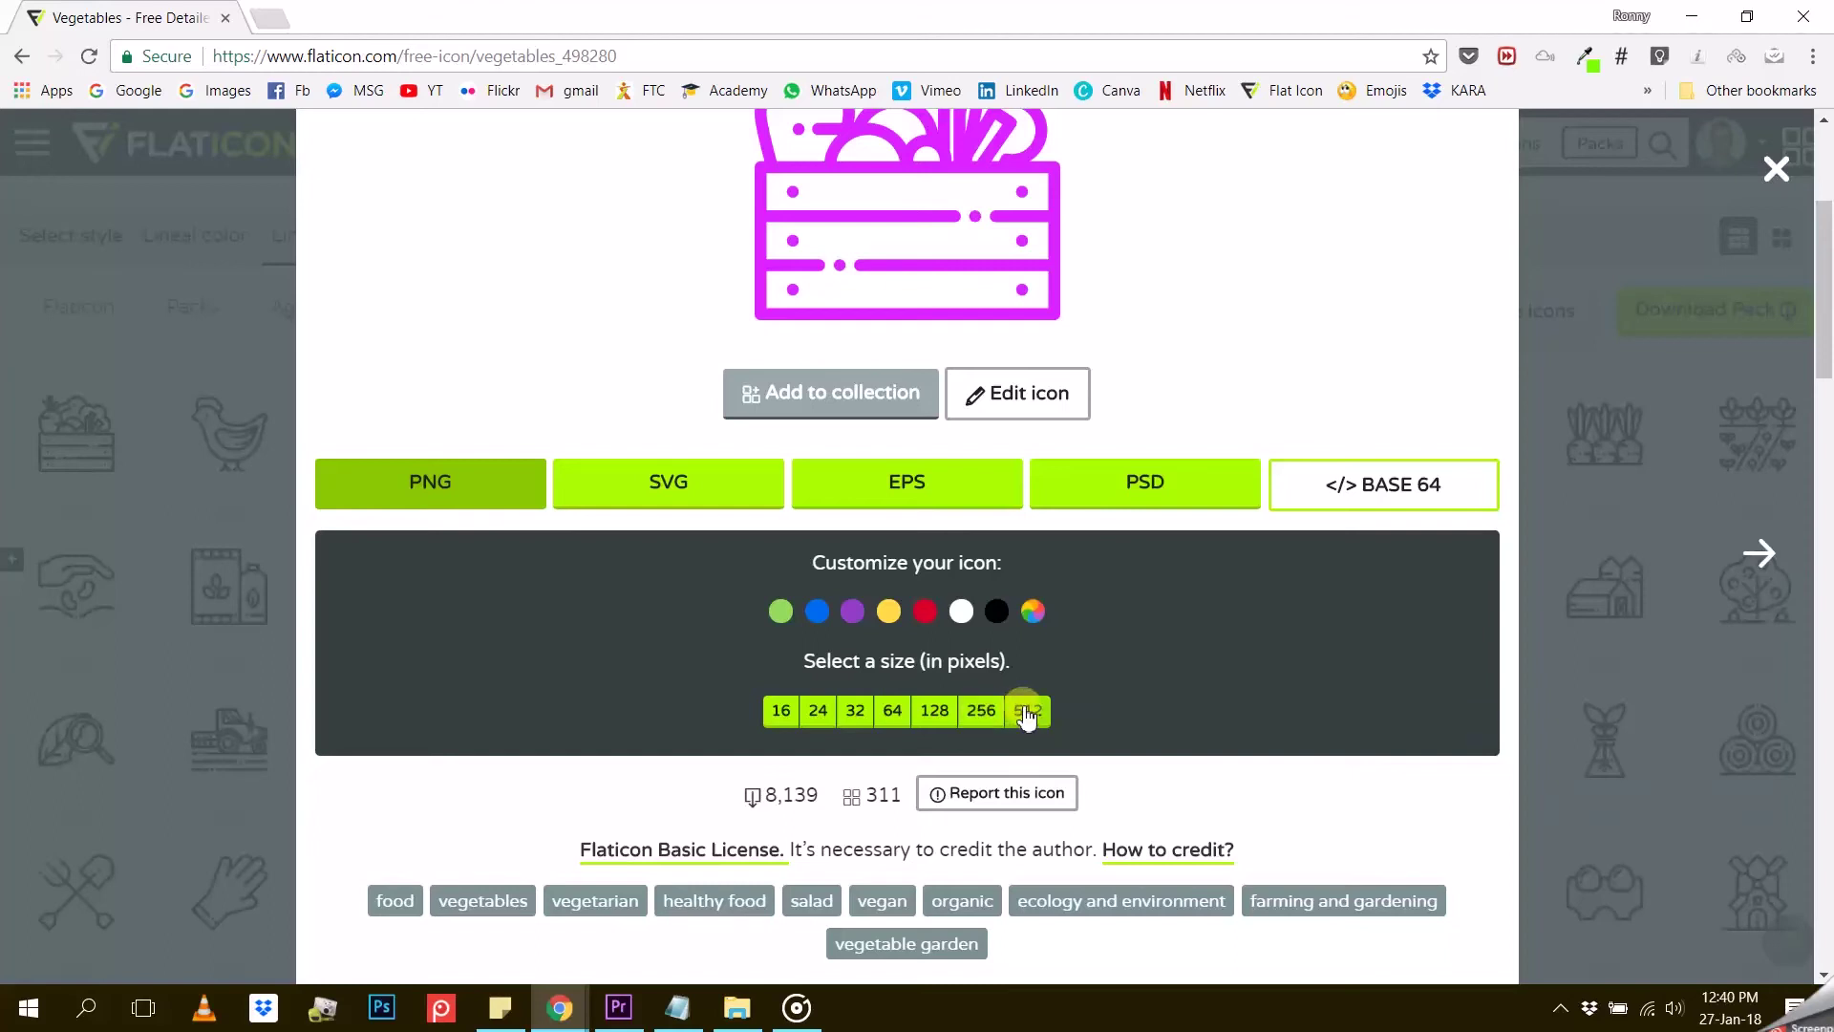
scroll(1027, 717, "up", 1)
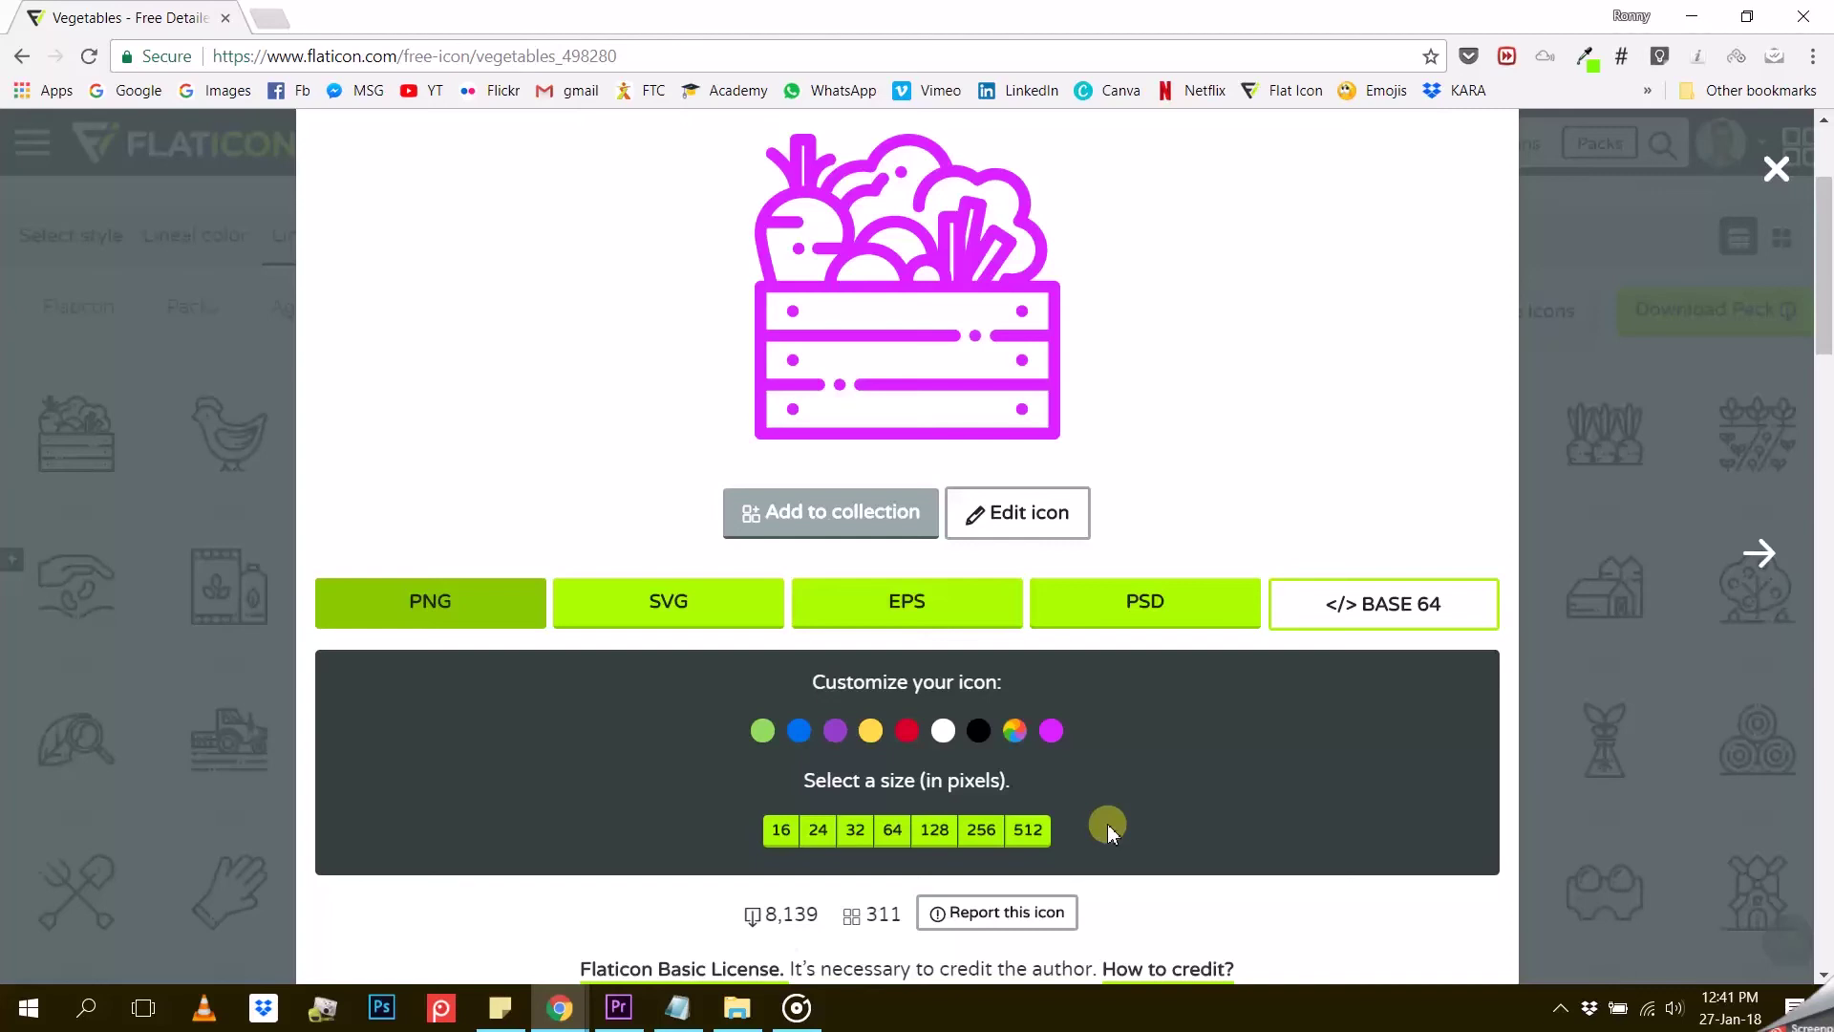
left_click(783, 840)
left_click(817, 839)
left_click(824, 861)
Step: Download the magenta icon free at 512 px as vegetables (2).png, view it in Photos, then close Photos
left_click(1025, 833)
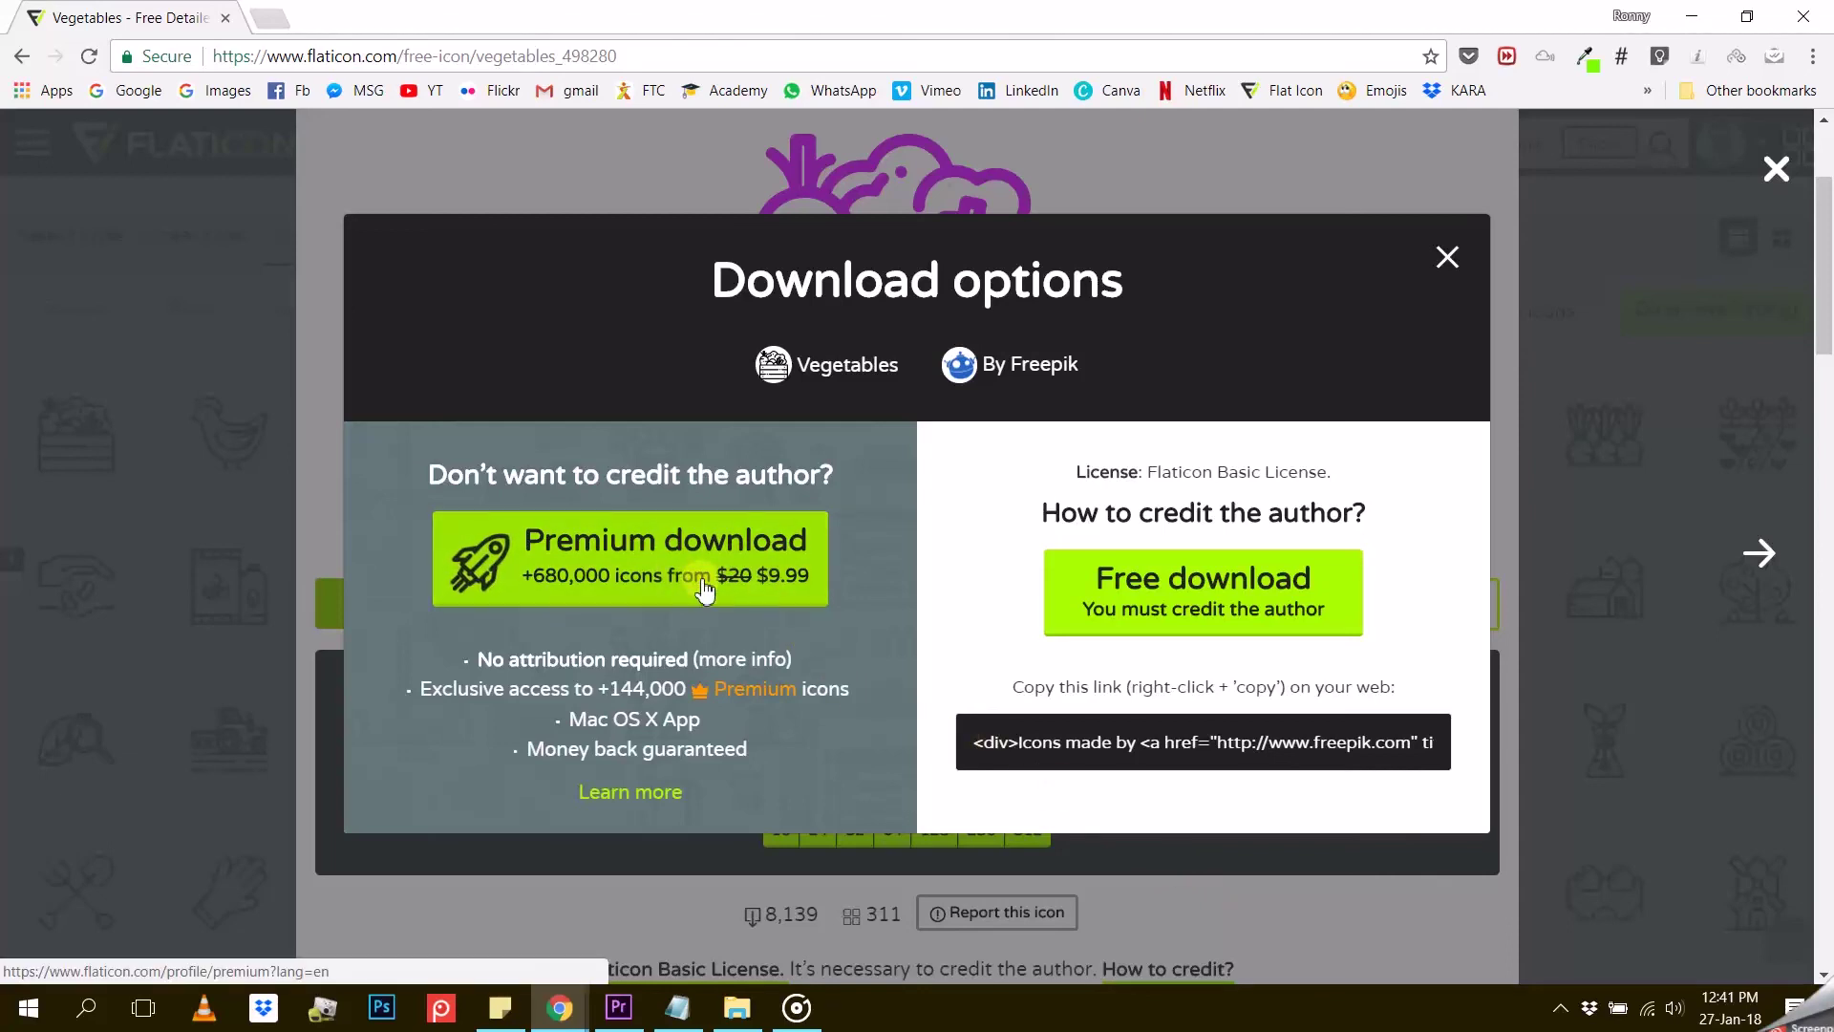
left_click(738, 688)
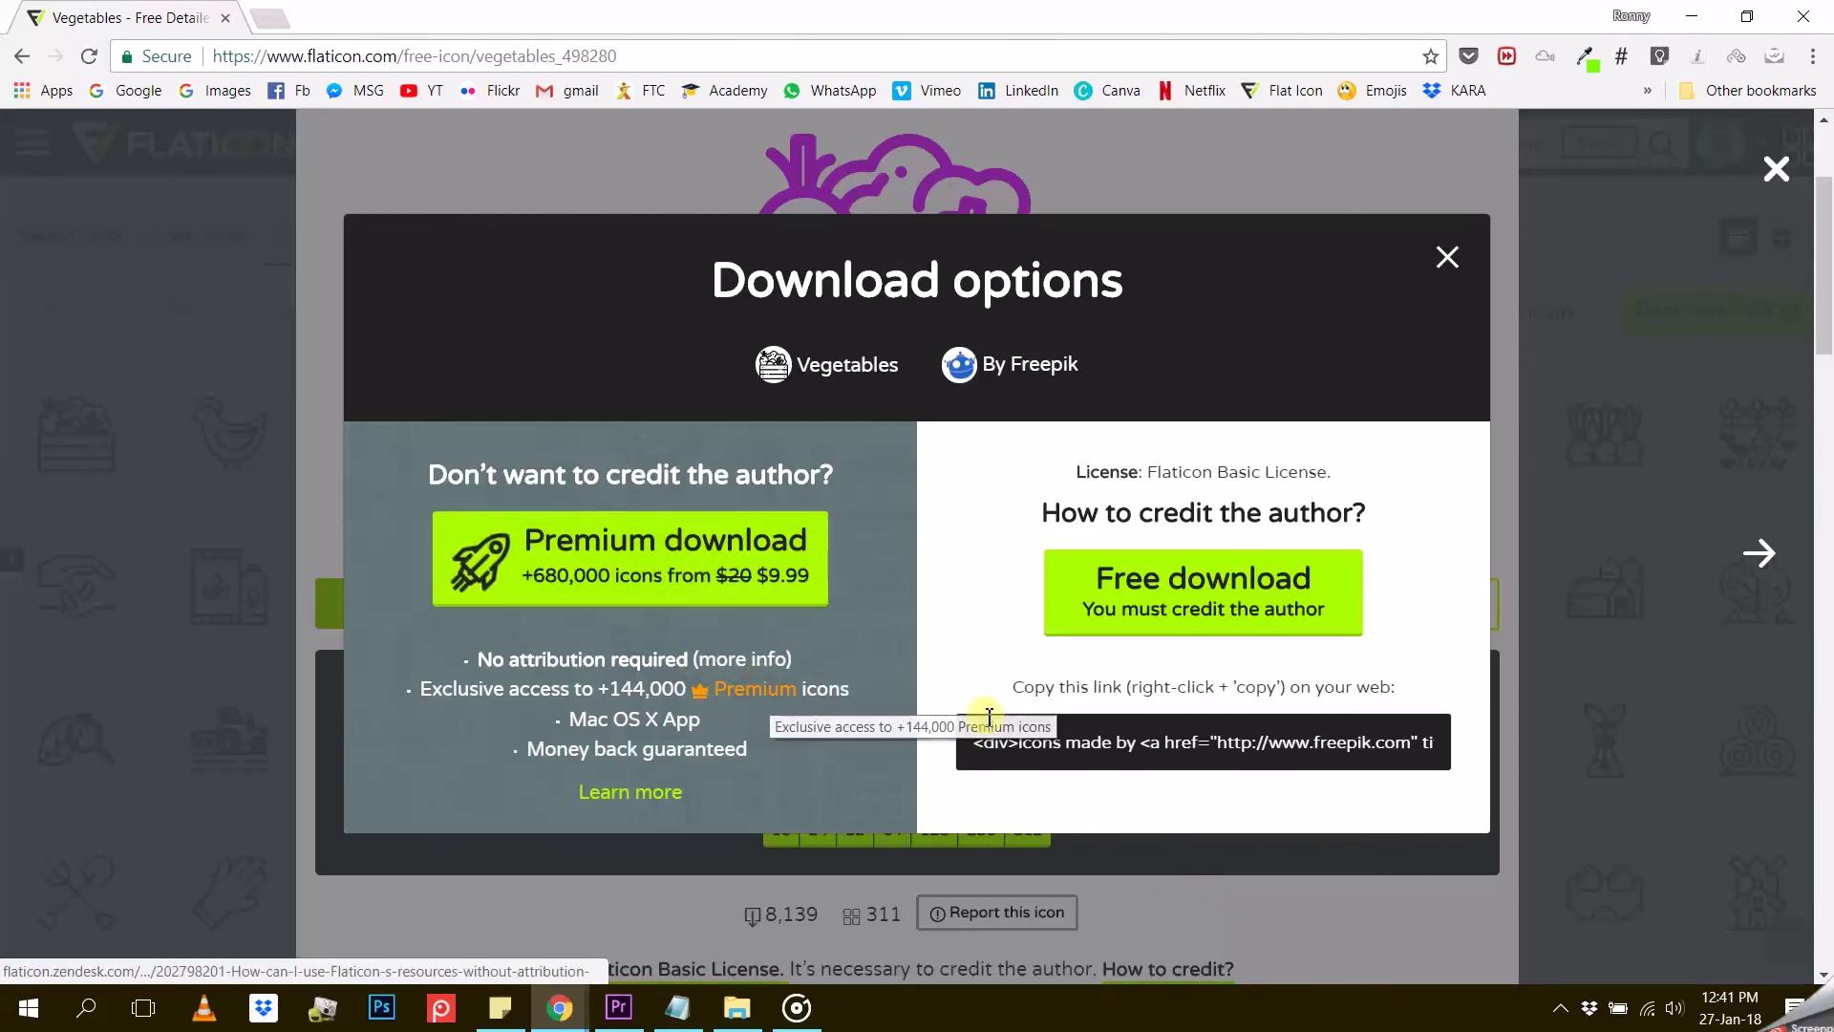
left_click(1177, 603)
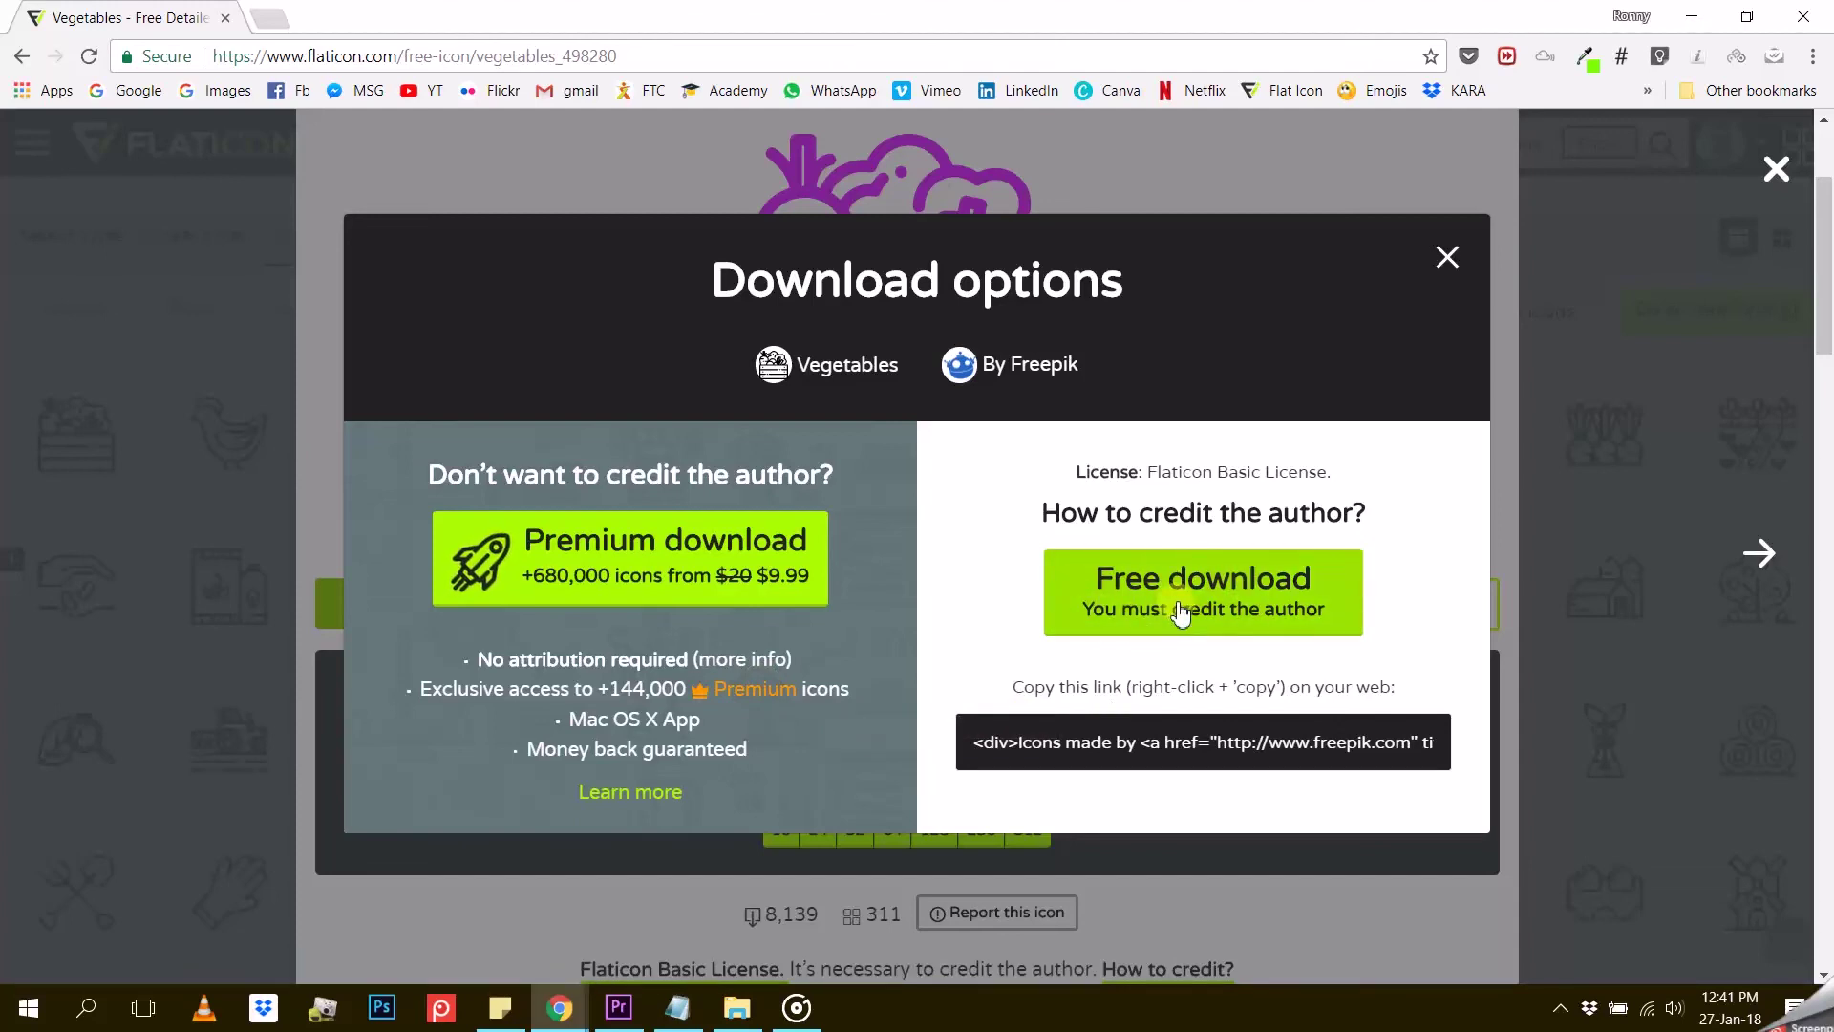
left_click(1170, 604)
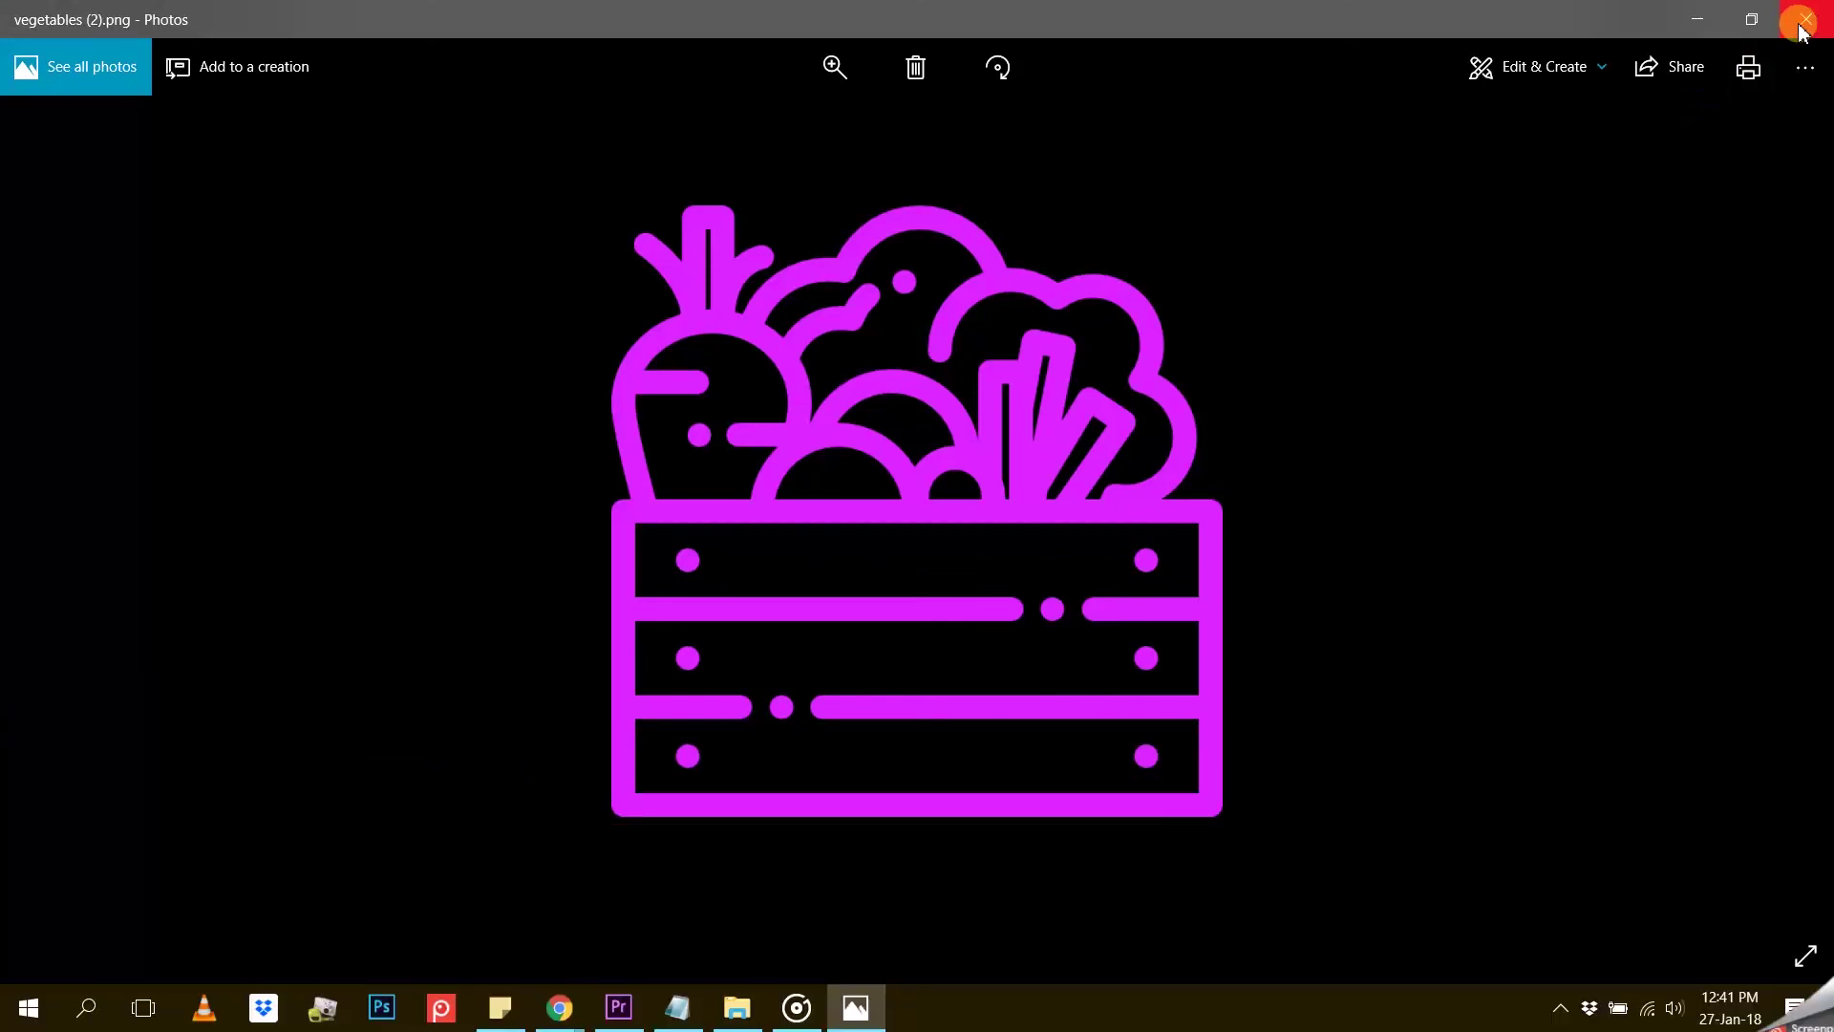
left_click(1801, 28)
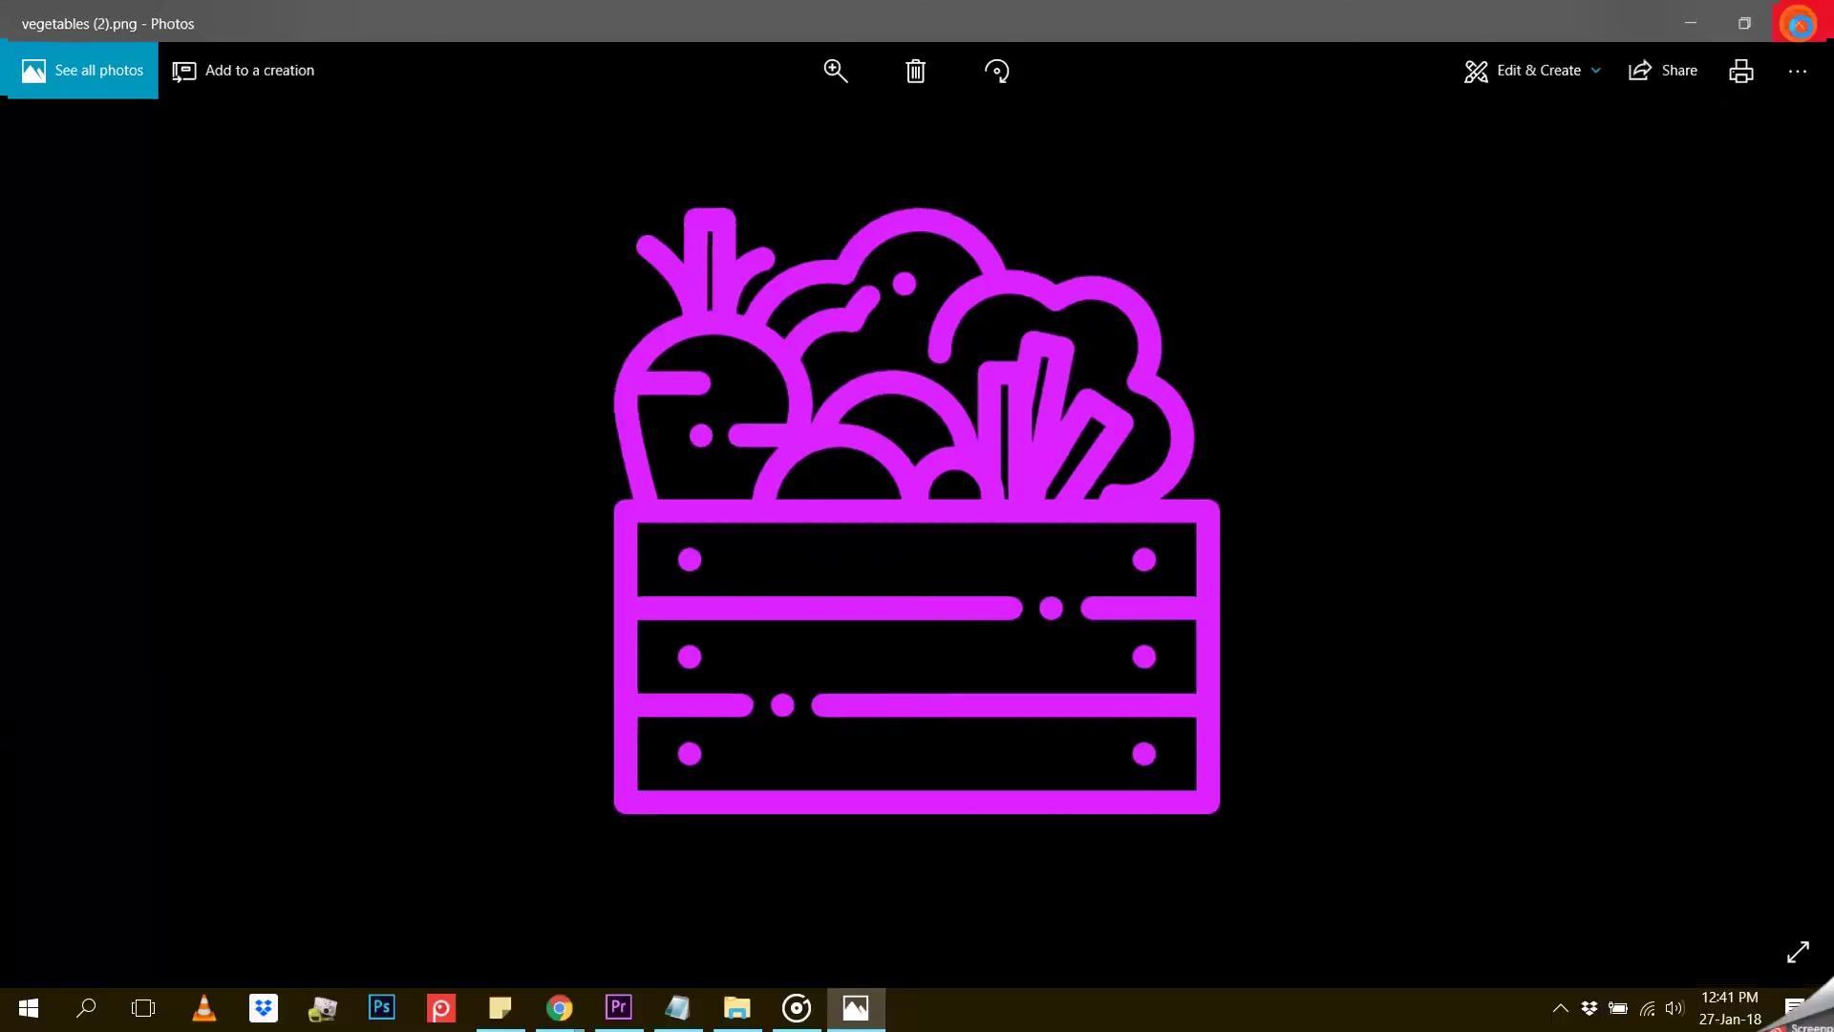